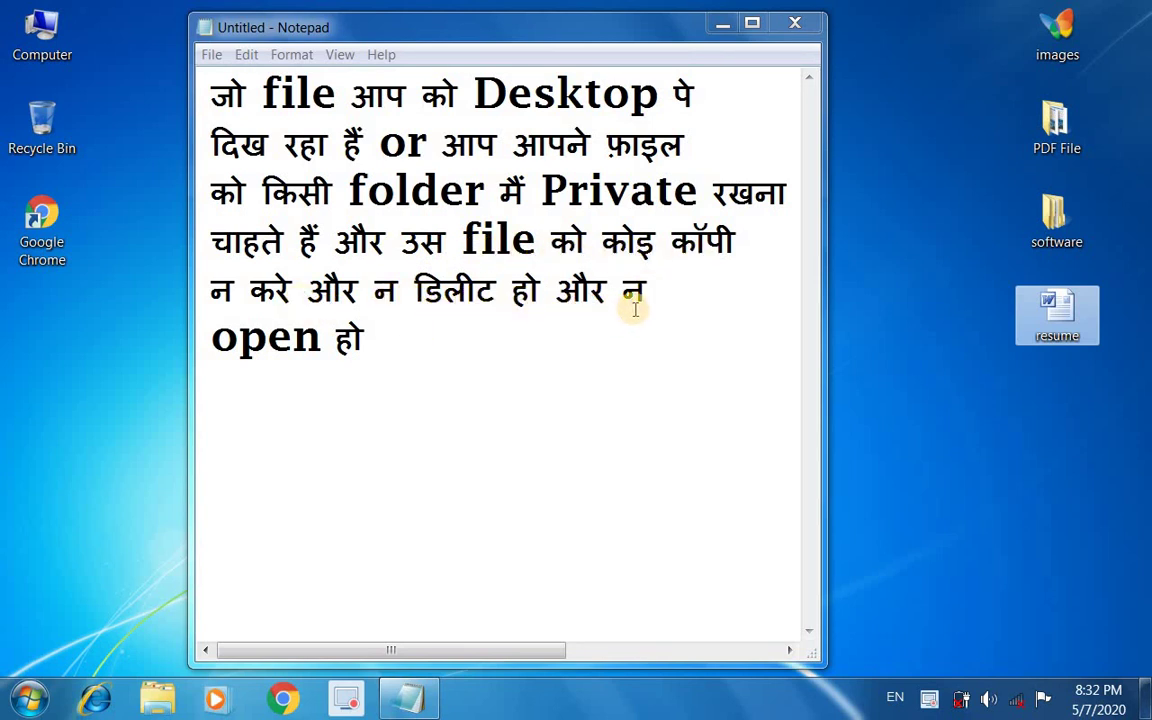
Step: Minimize the Notepad note and view the Screenshot_2019-08-12 photo in the desktop's images folder
click(714, 22)
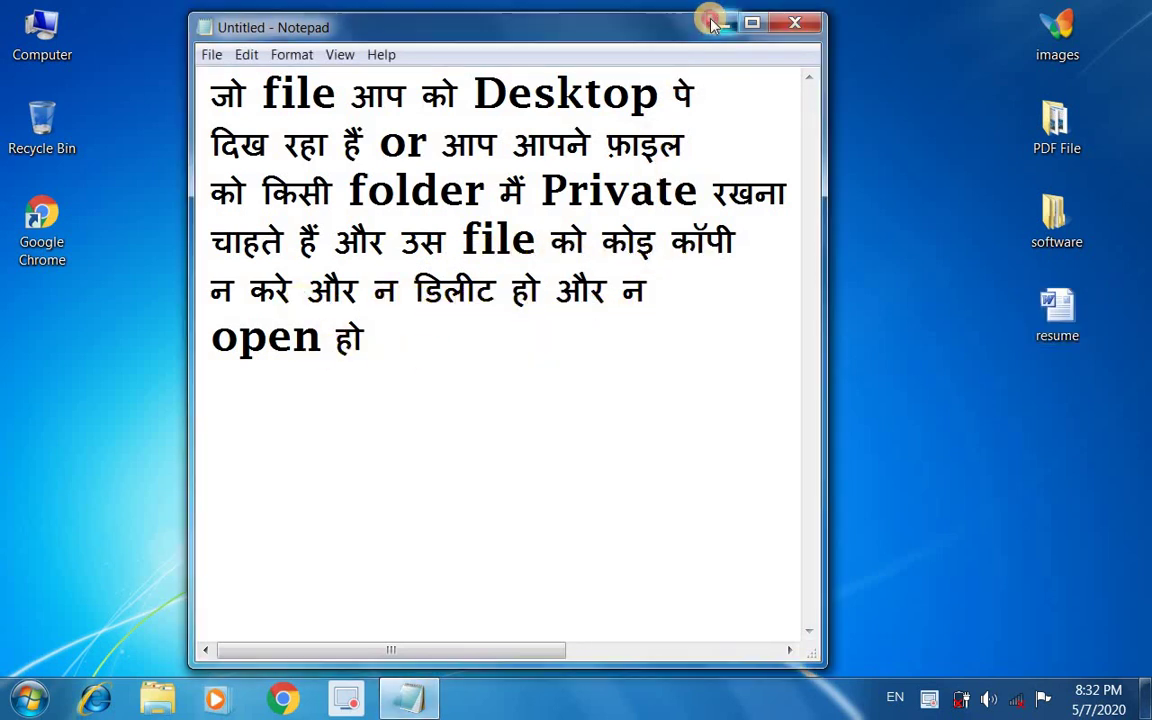
double_click(1057, 35)
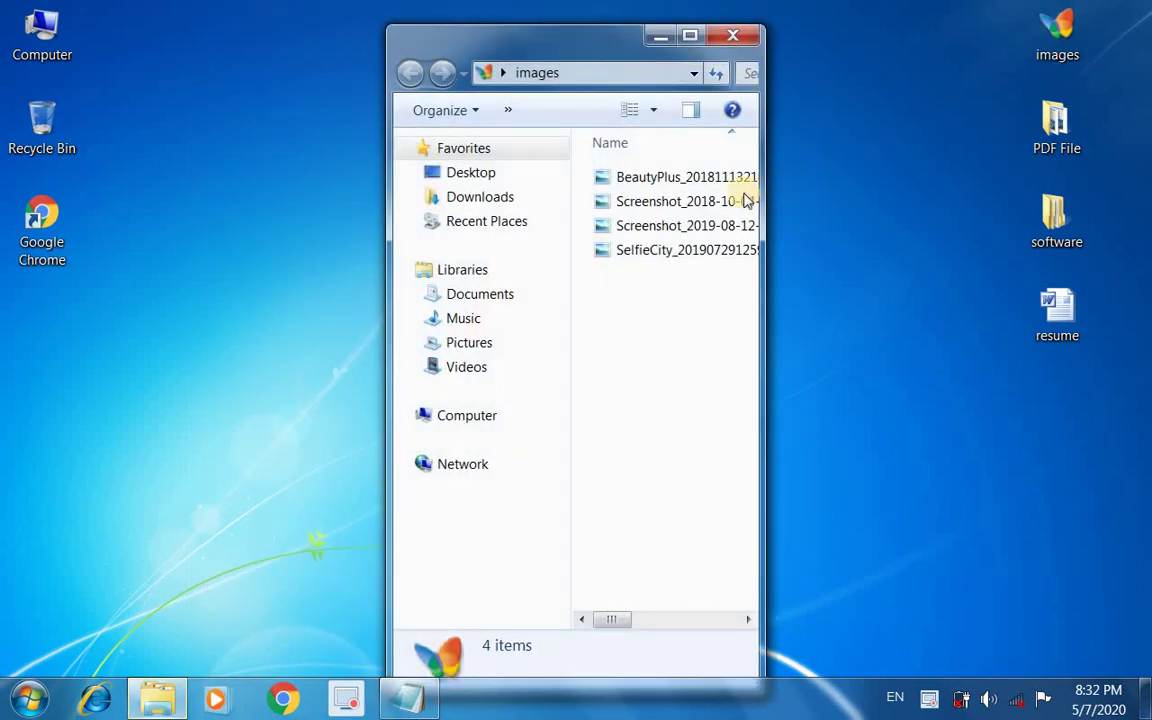
click(706, 224)
double_click(706, 224)
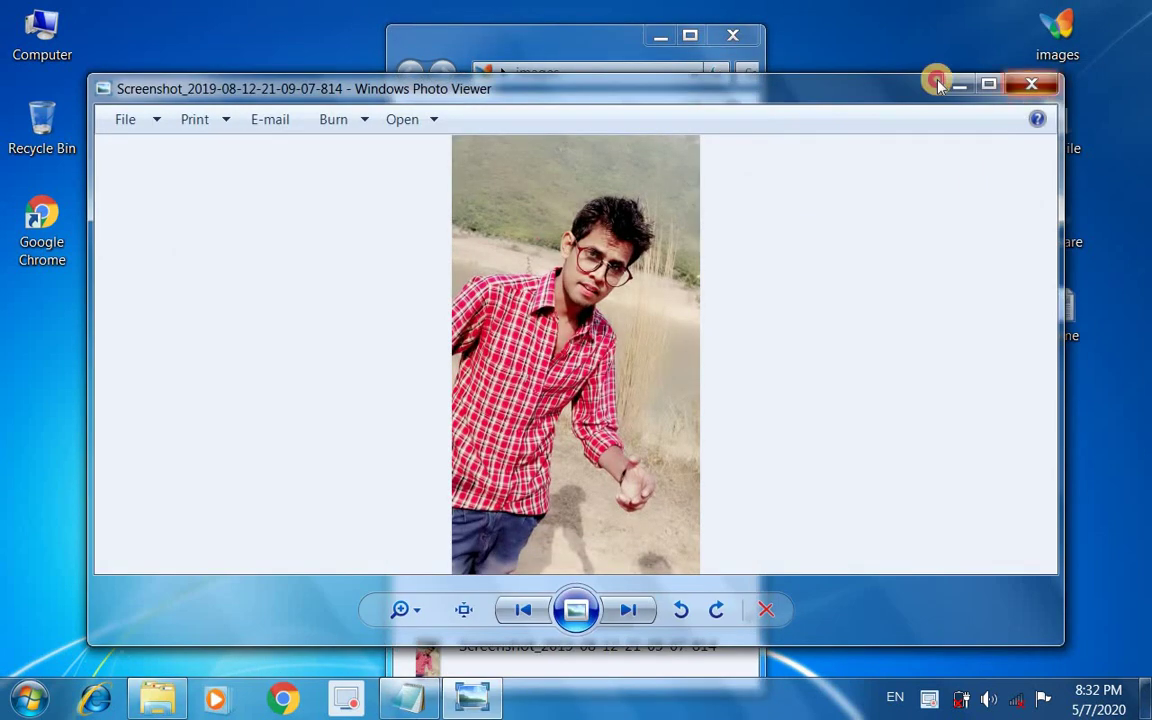
click(1039, 85)
click(744, 38)
Step: Look through the desktop's PDF File folder and software folder, including the Tally and Office 2003 subfolders
double_click(1056, 125)
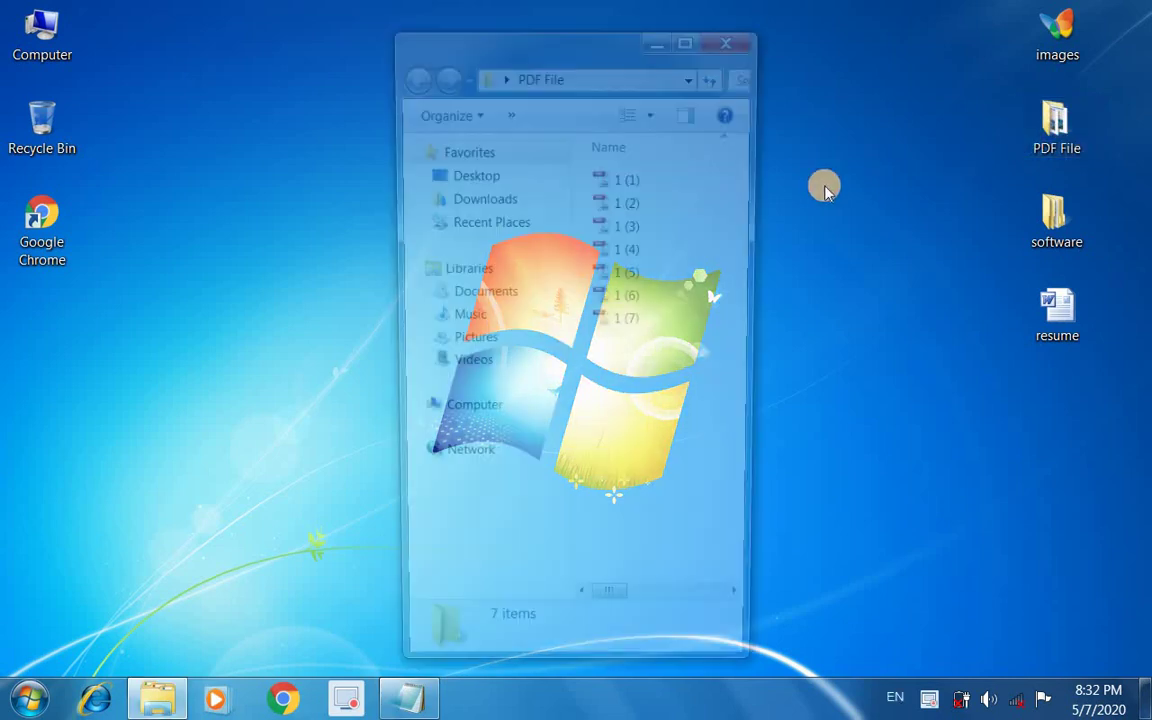
click(733, 36)
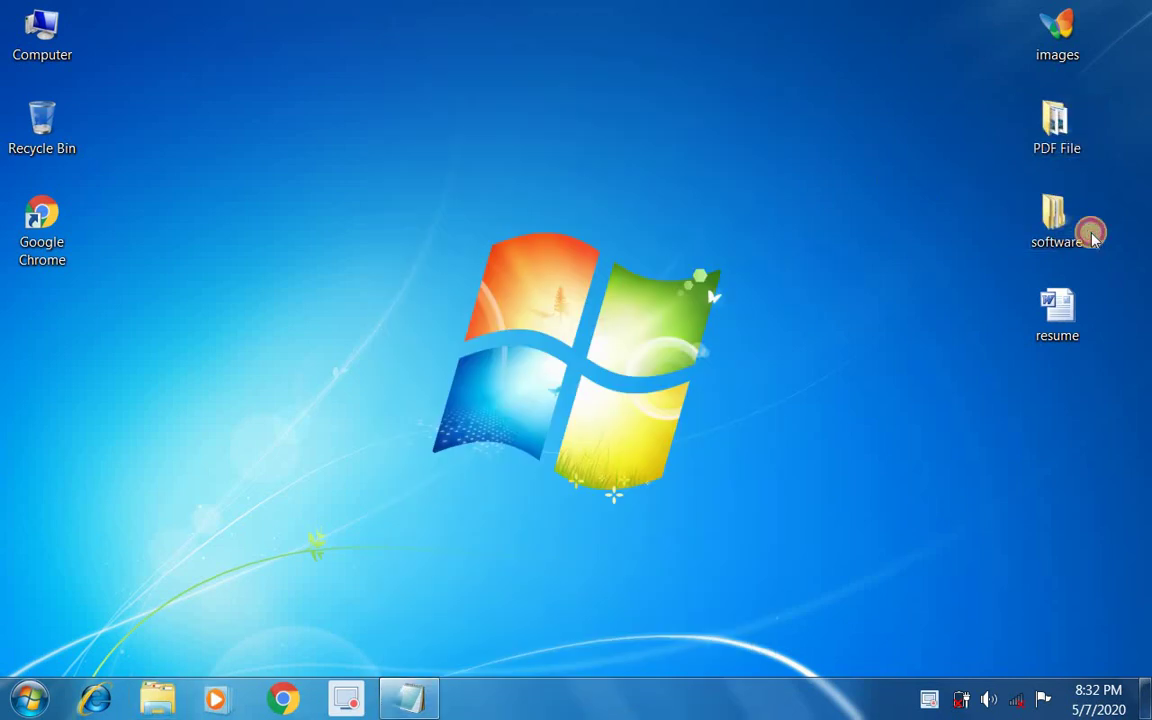
double_click(1058, 222)
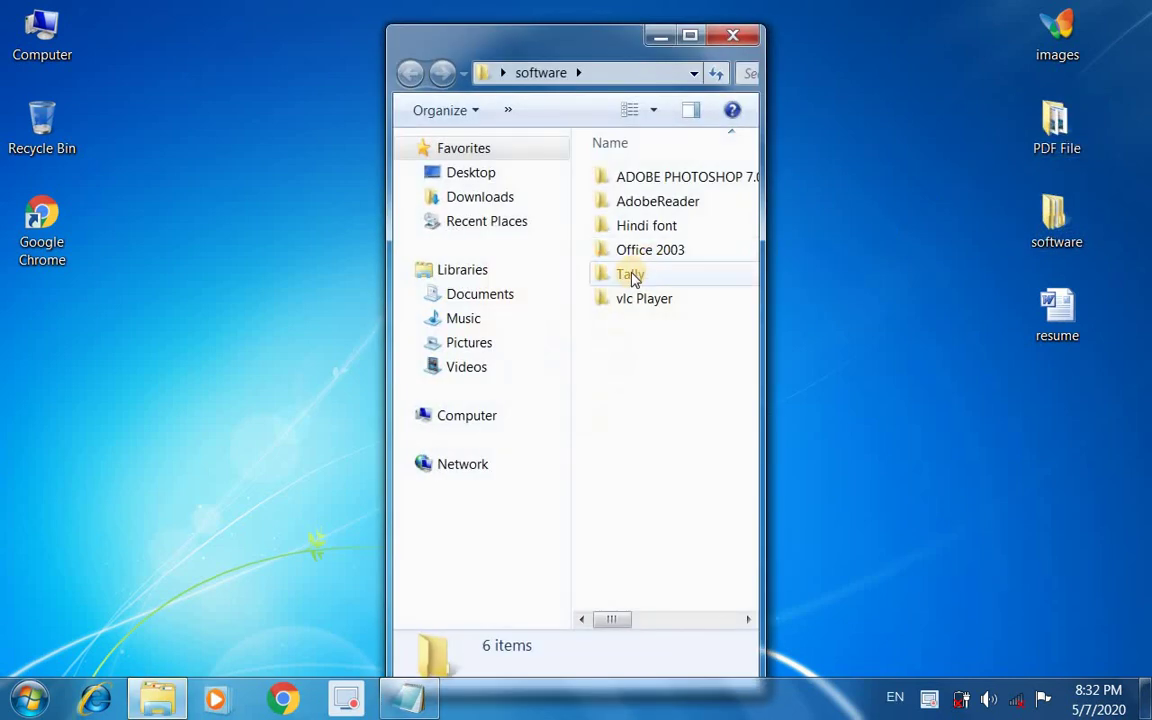
double_click(632, 274)
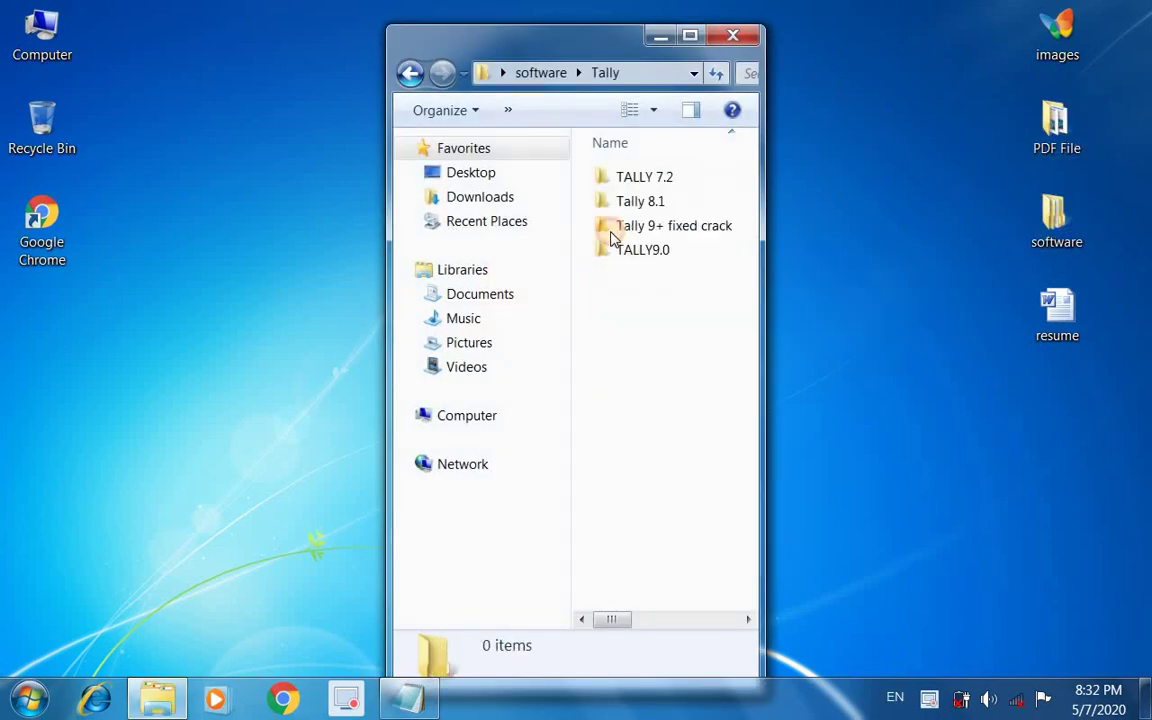
key(BackSpace)
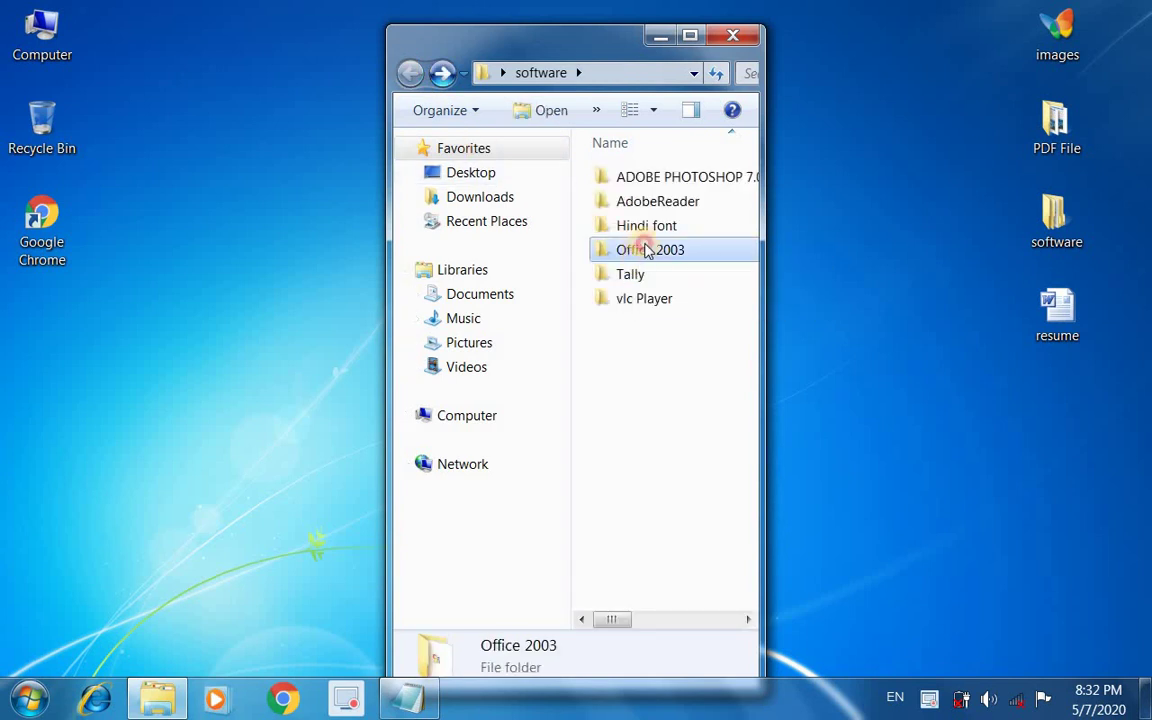
double_click(643, 247)
click(750, 44)
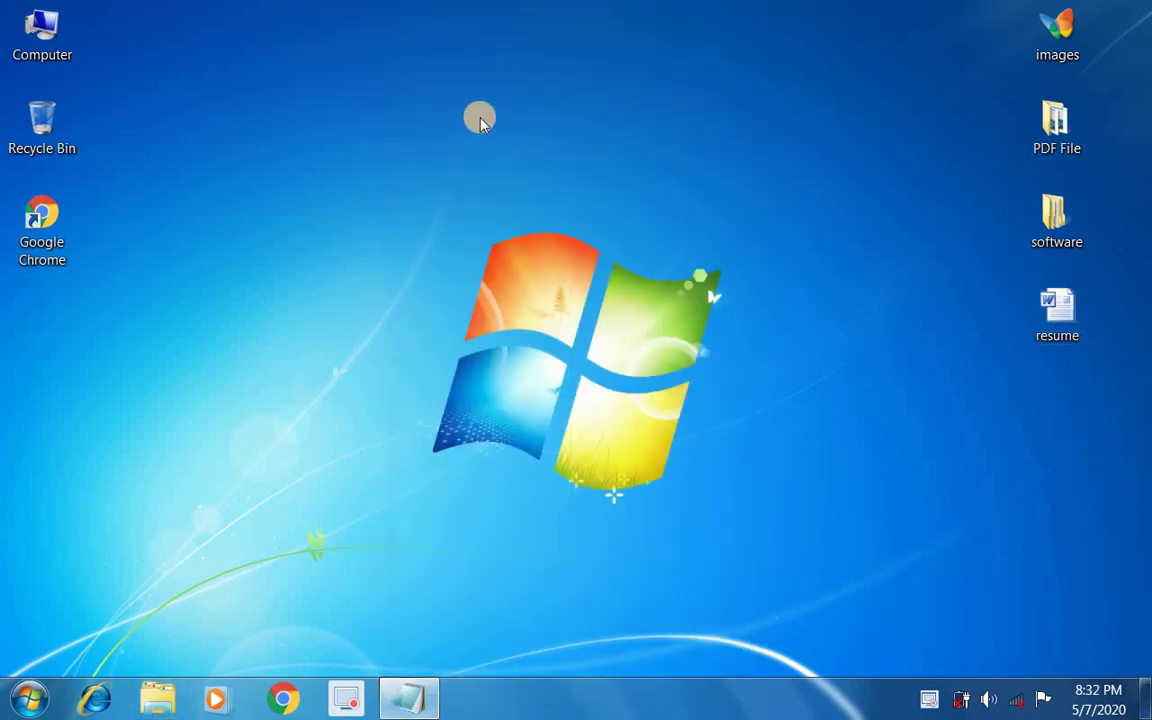
Step: Create a new folder on the desktop beside the Recycle Bin and name it Private
right_click(238, 132)
mouse_move(270, 289)
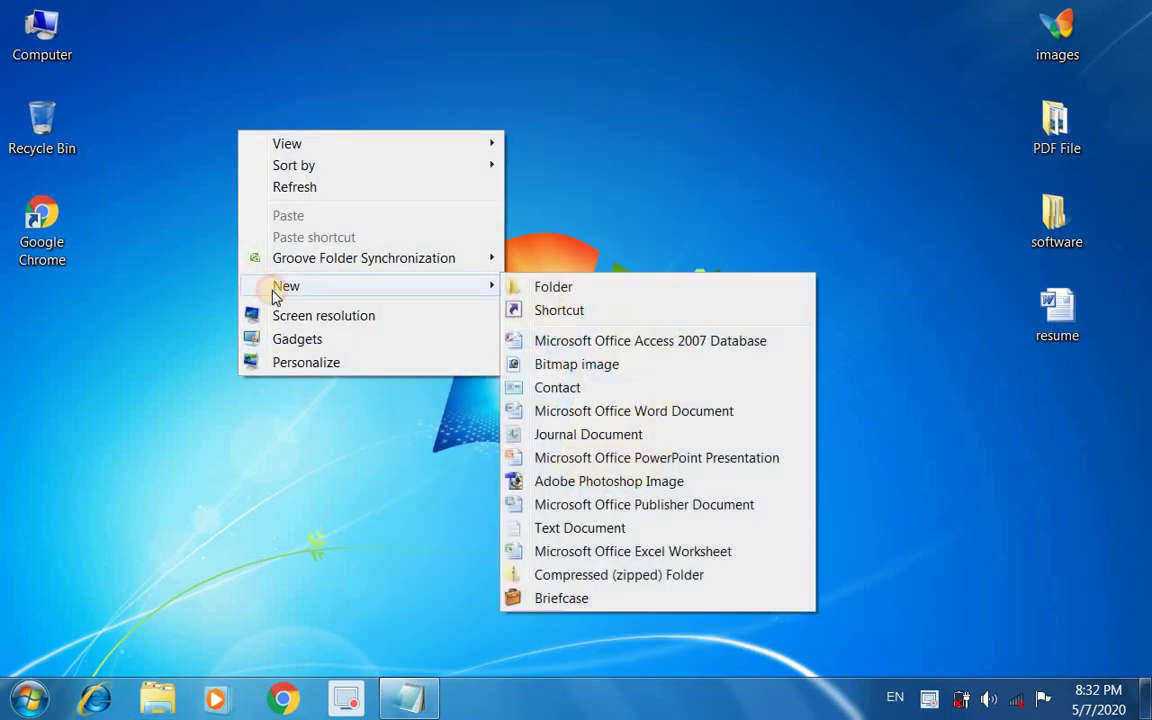
click(558, 288)
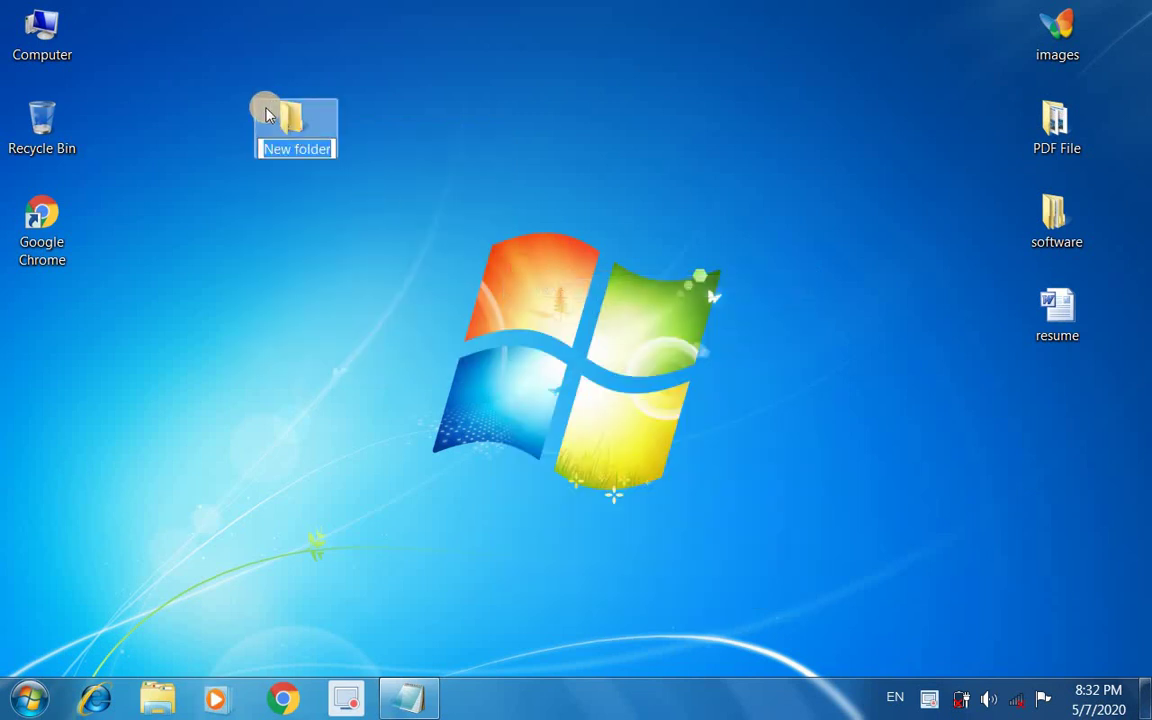
click(225, 110)
right_click(237, 134)
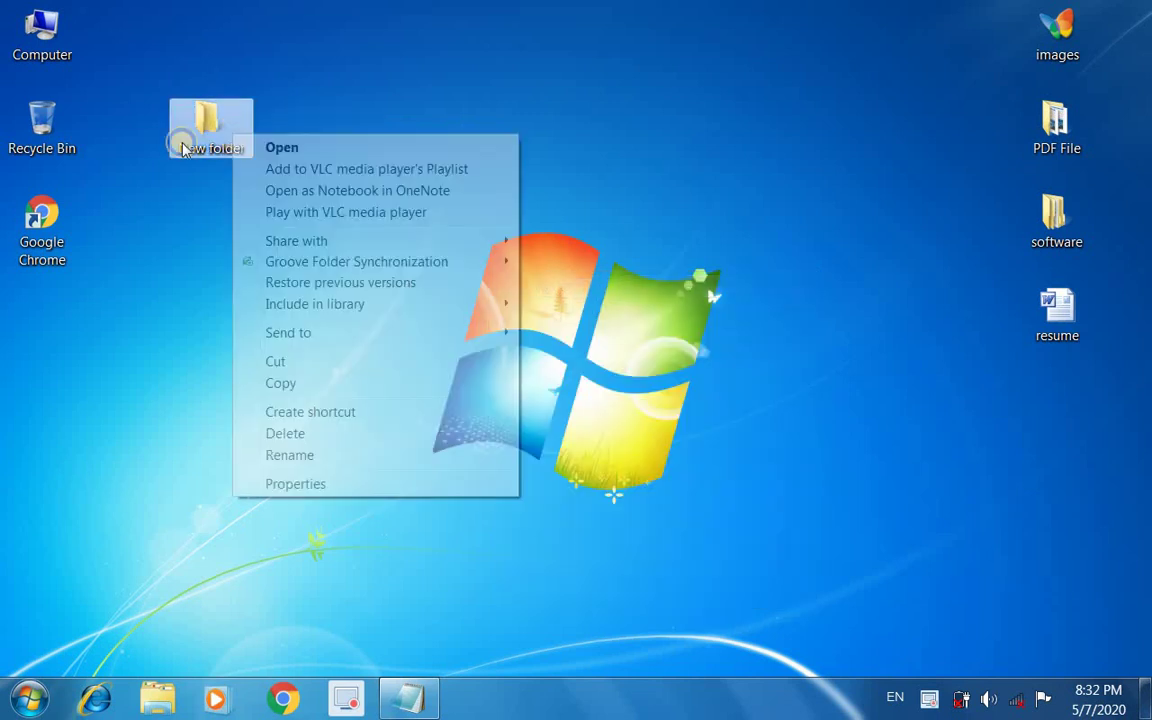
click(316, 458)
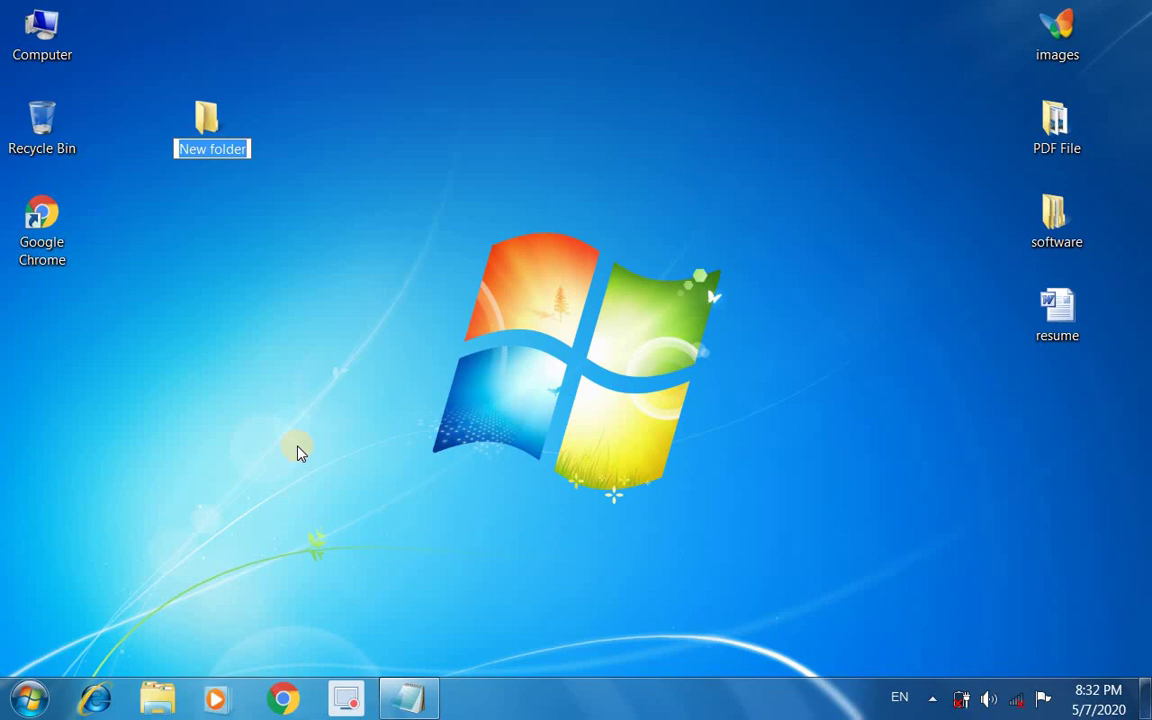
text(Priv)
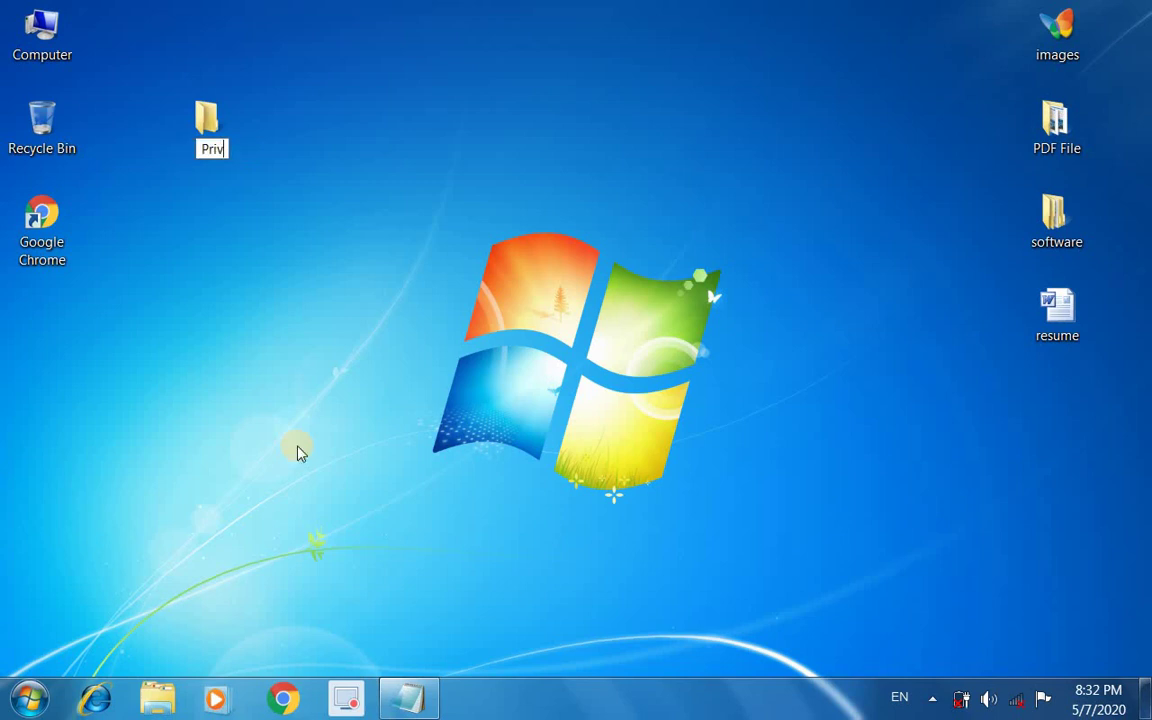
text(ate)
click(297, 452)
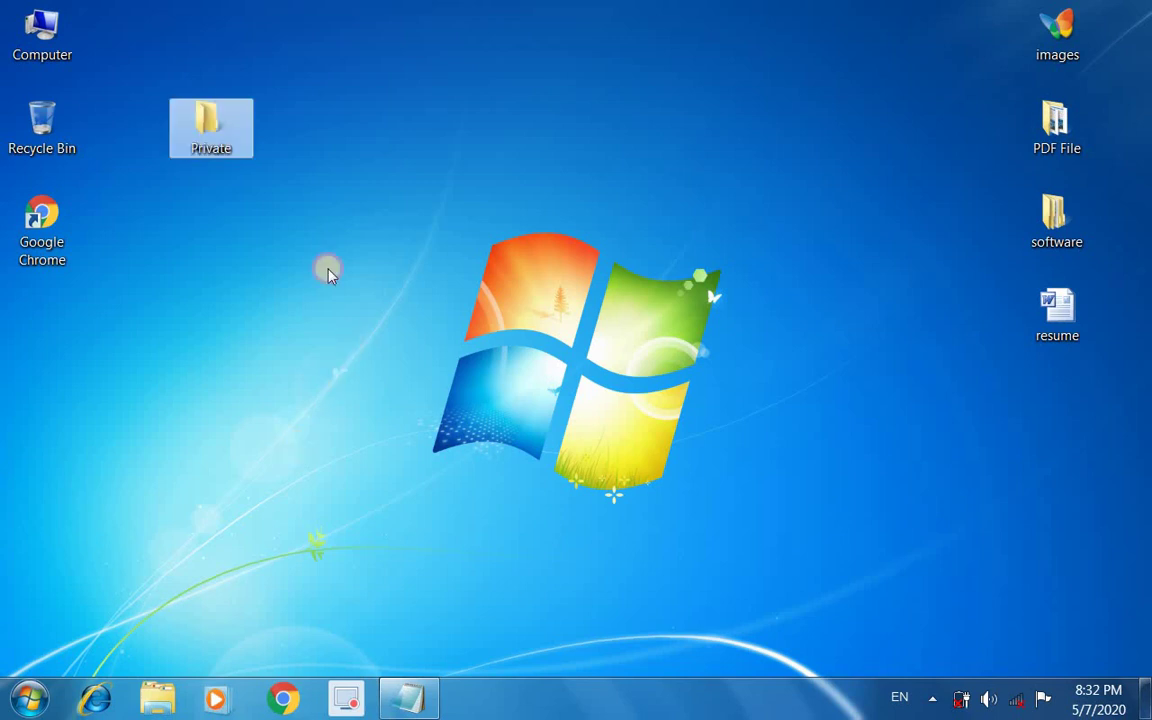
Step: Move the images, PDF File and software folders and the resume document from the desktop into the Private folder
drag(988, 32, 1100, 345)
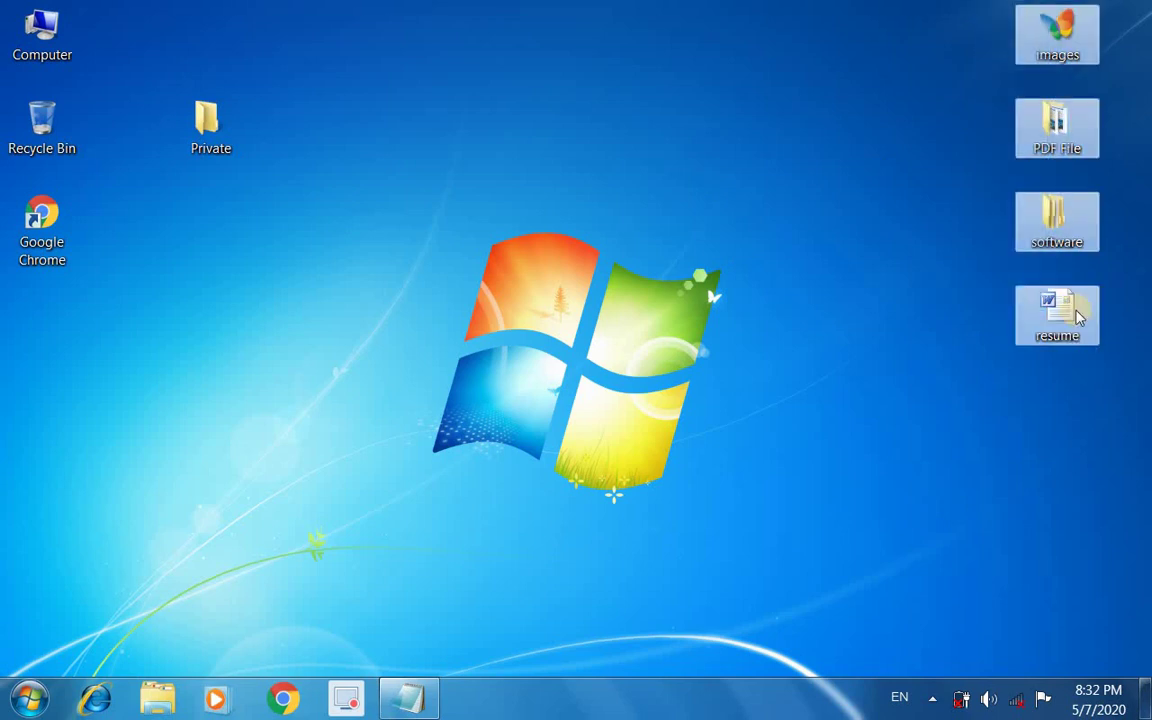
right_click(1060, 306)
click(1021, 377)
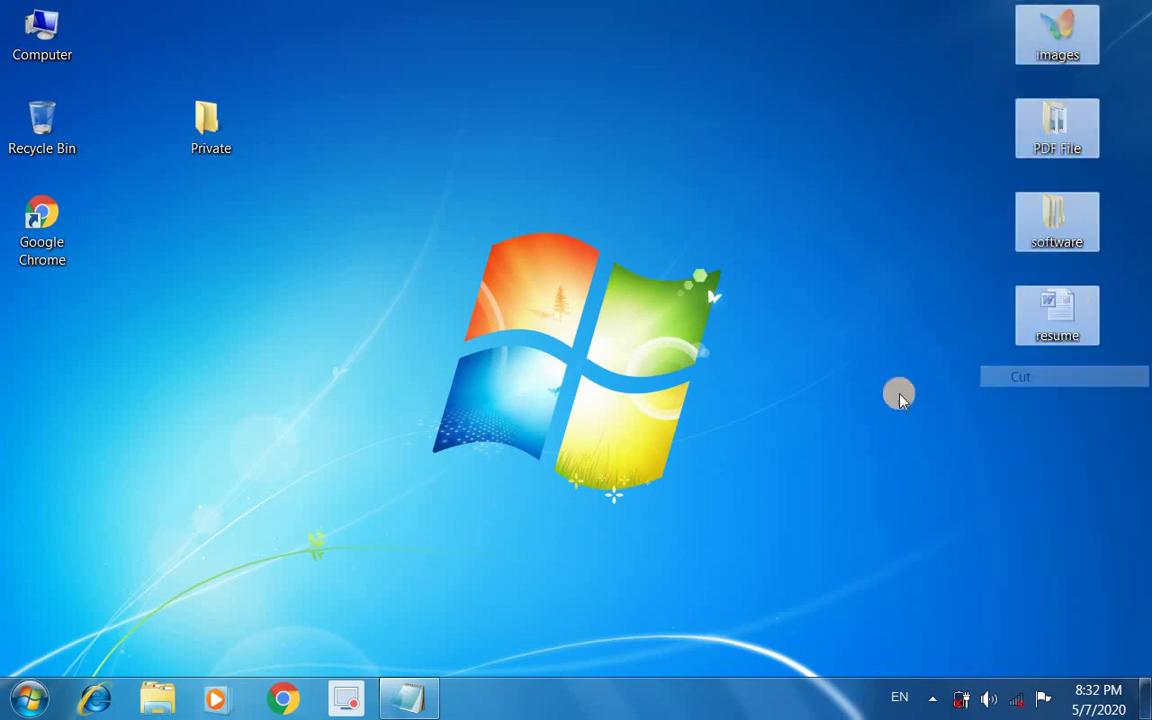
click(205, 125)
right_click(227, 145)
click(240, 145)
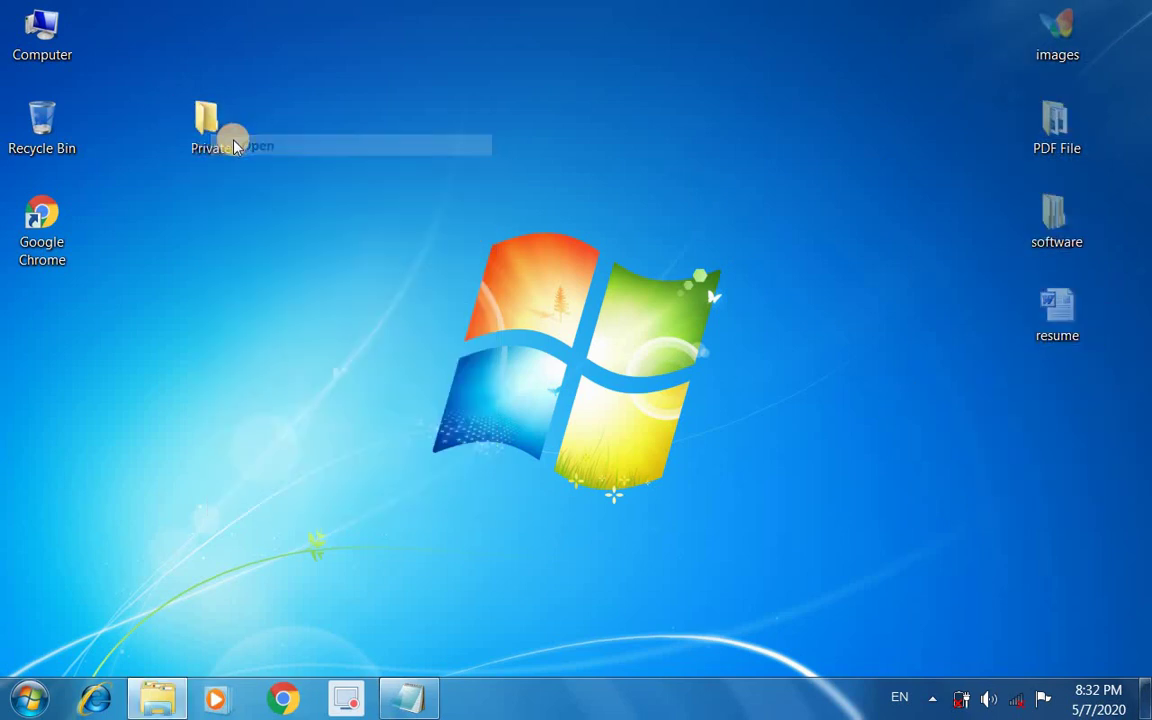
right_click(637, 238)
click(680, 380)
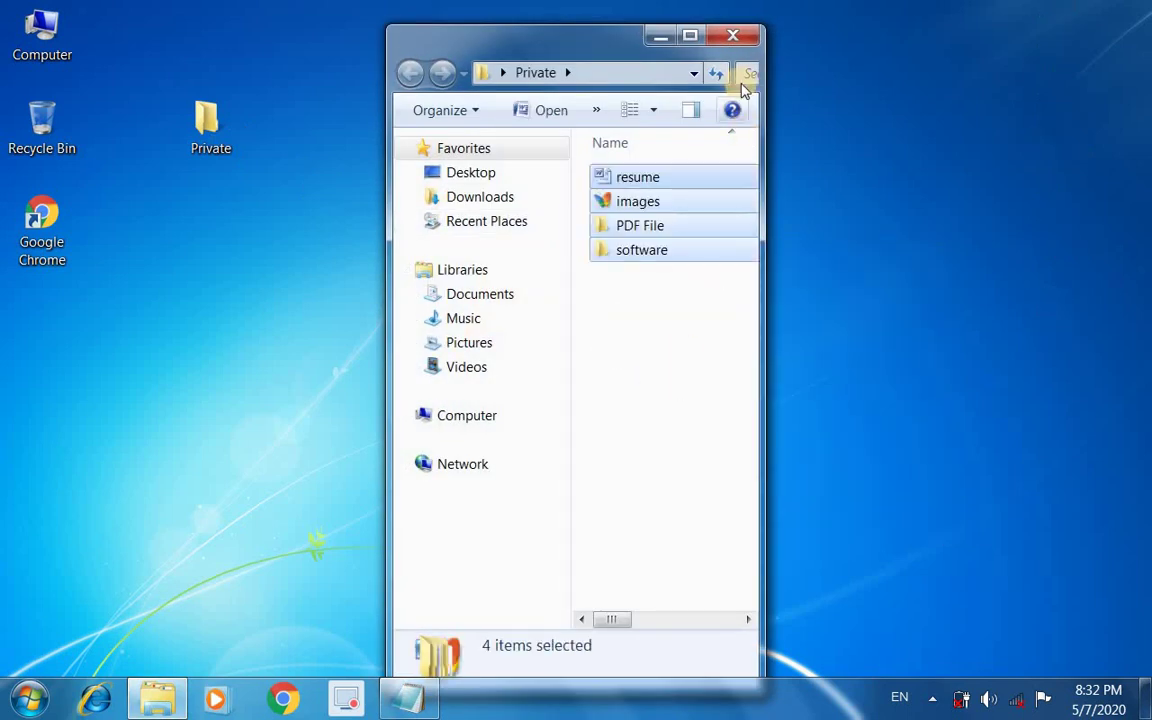
click(743, 44)
right_click(609, 87)
click(648, 147)
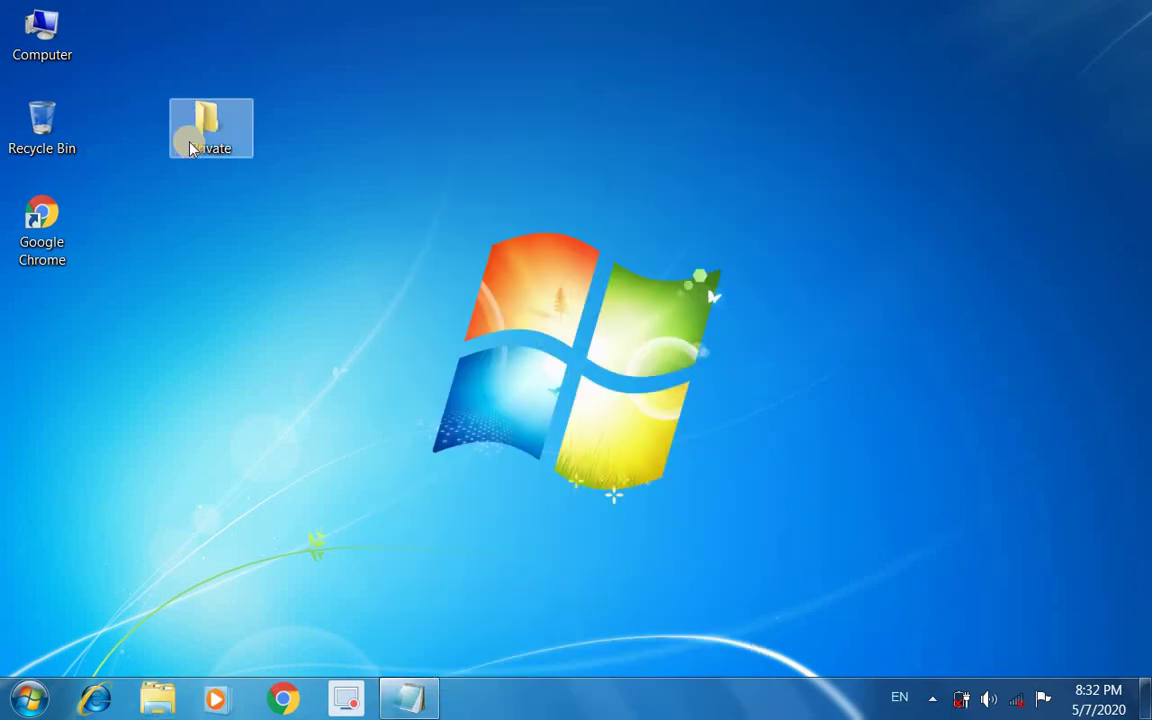
Step: View the Screenshot_2018-10-04 photo in the images folder inside Private
click(186, 100)
right_click(184, 106)
click(214, 124)
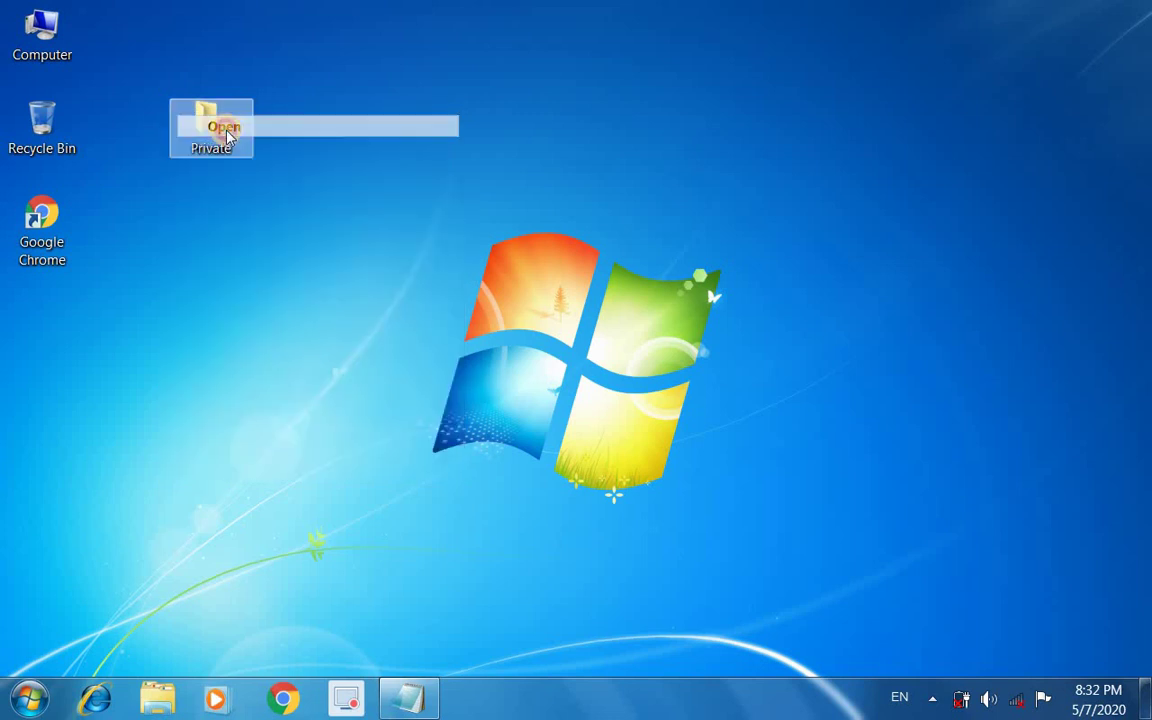
double_click(636, 180)
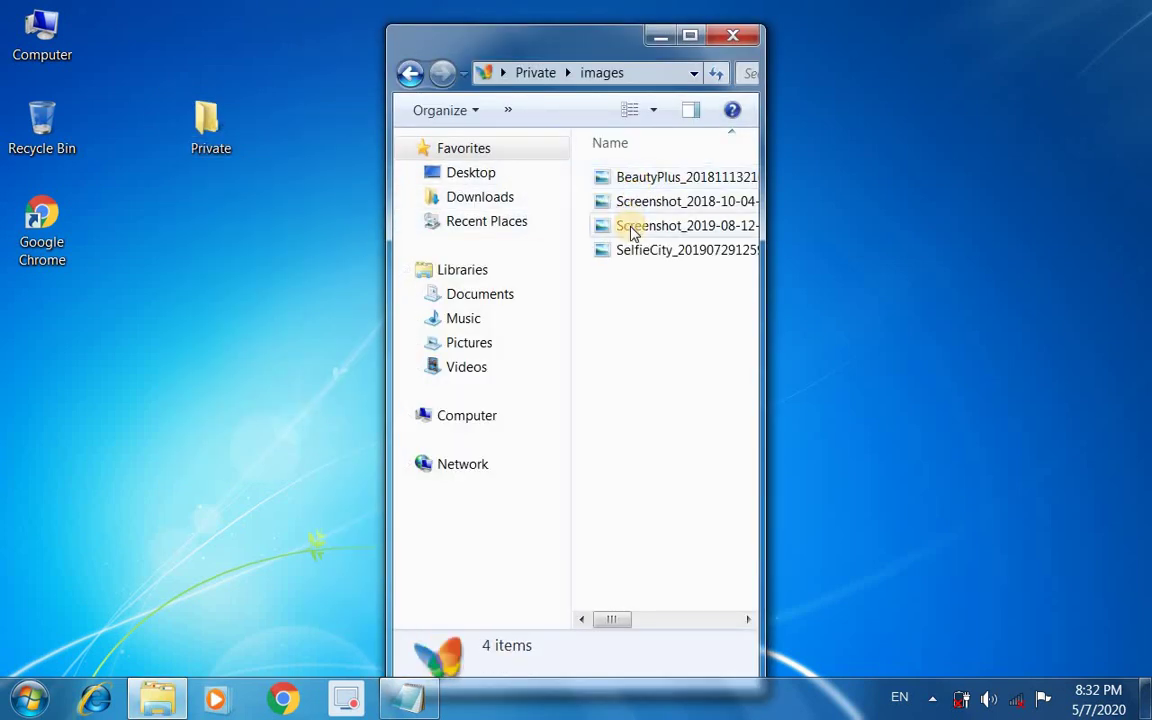
double_click(640, 201)
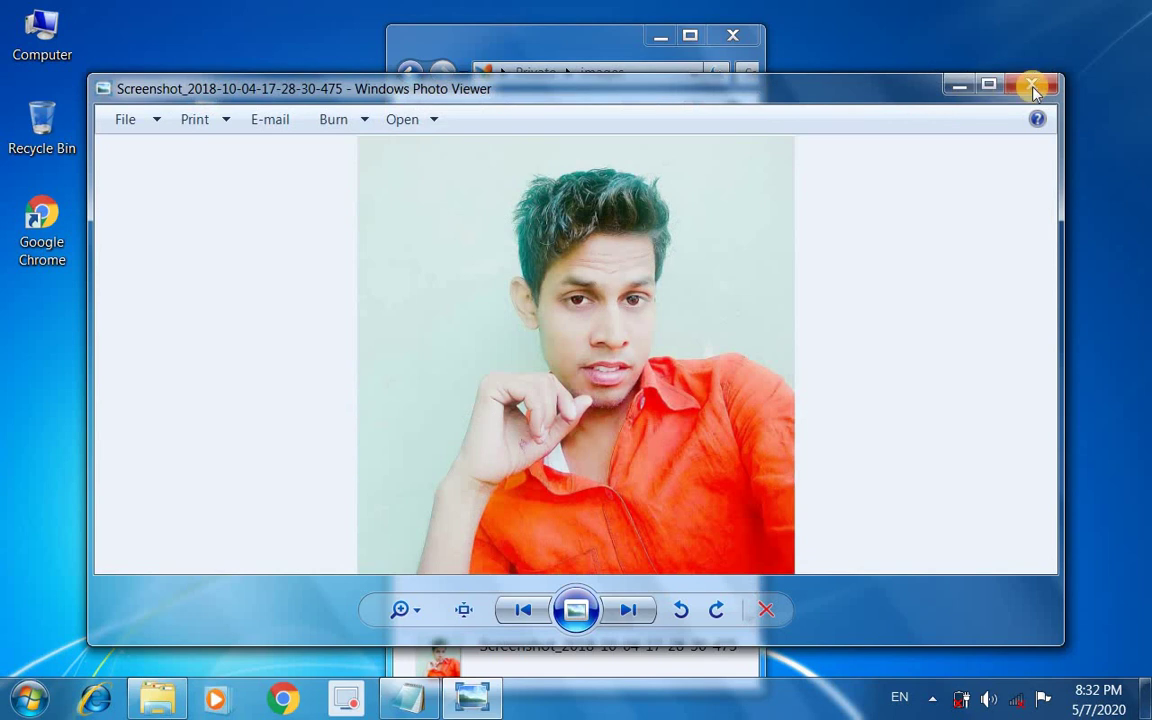
click(1028, 77)
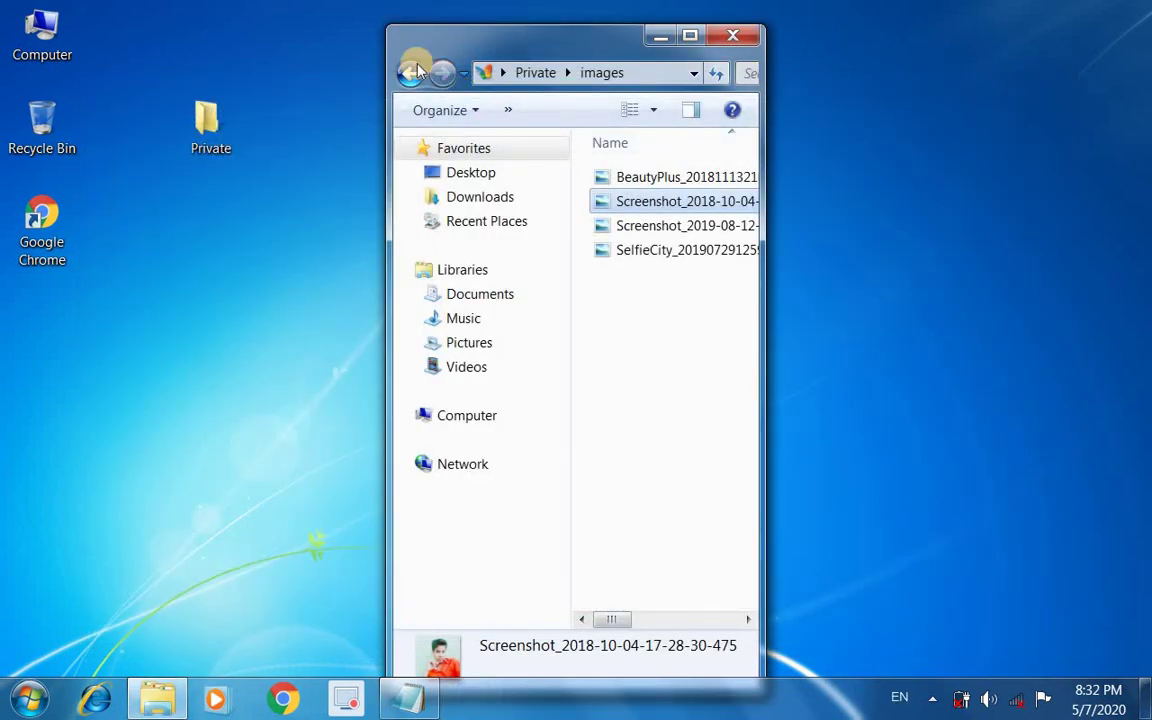
Step: Check the contents of the software and PDF File folders inside Private, and close the folder window
click(410, 73)
double_click(663, 231)
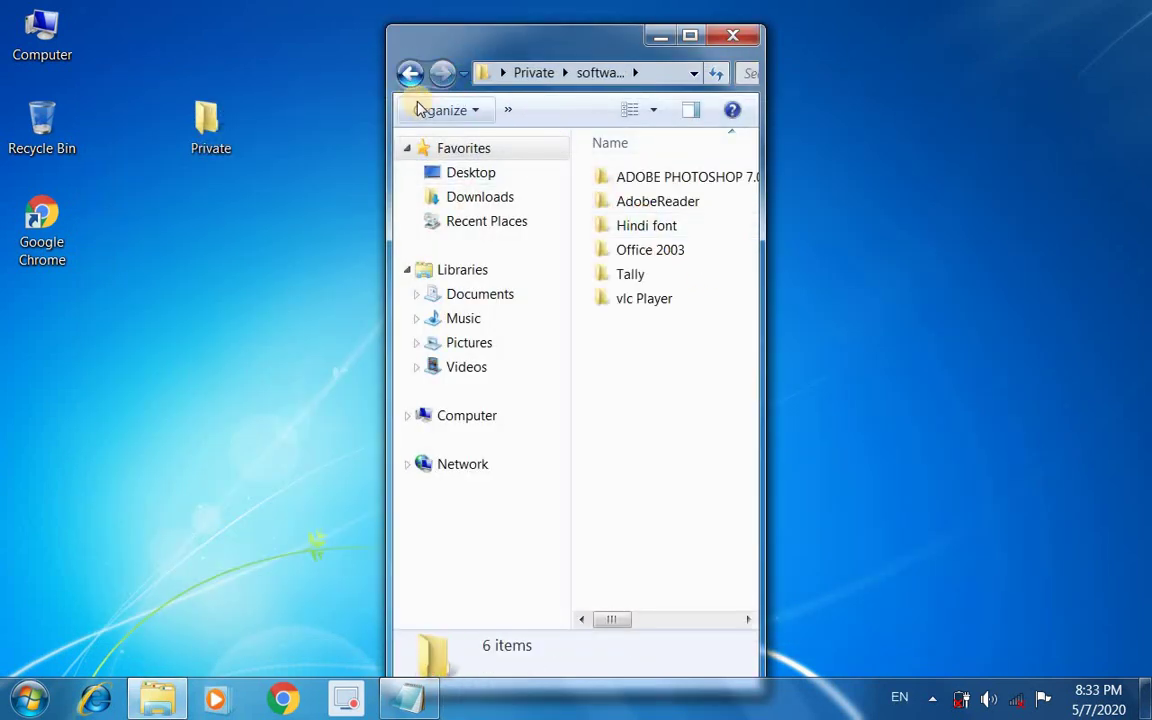
key(BackSpace)
double_click(643, 201)
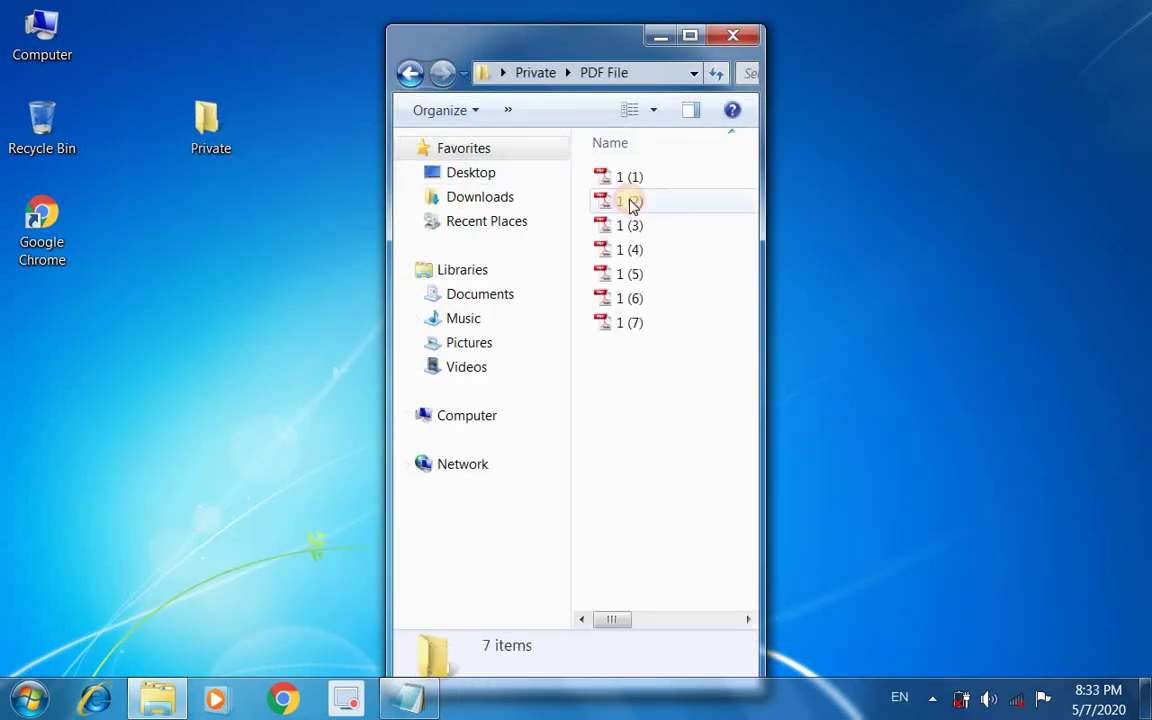
click(408, 75)
click(735, 36)
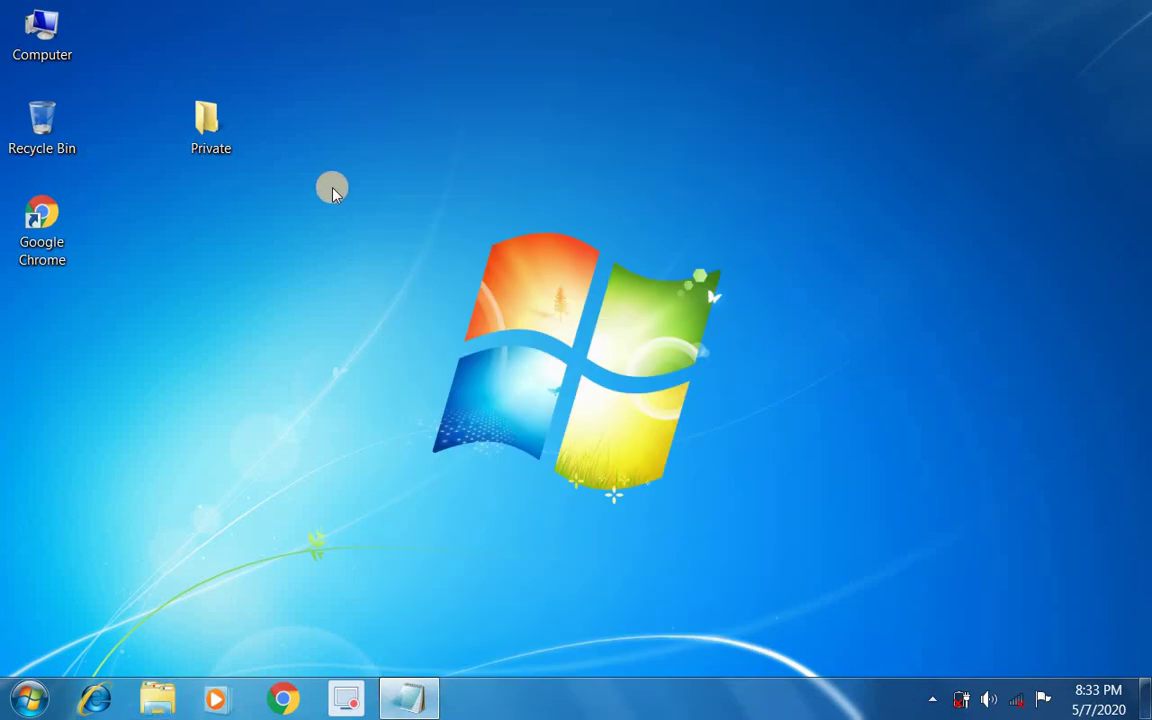
Step: Open the Private folder's properties and display its security settings
right_click(220, 130)
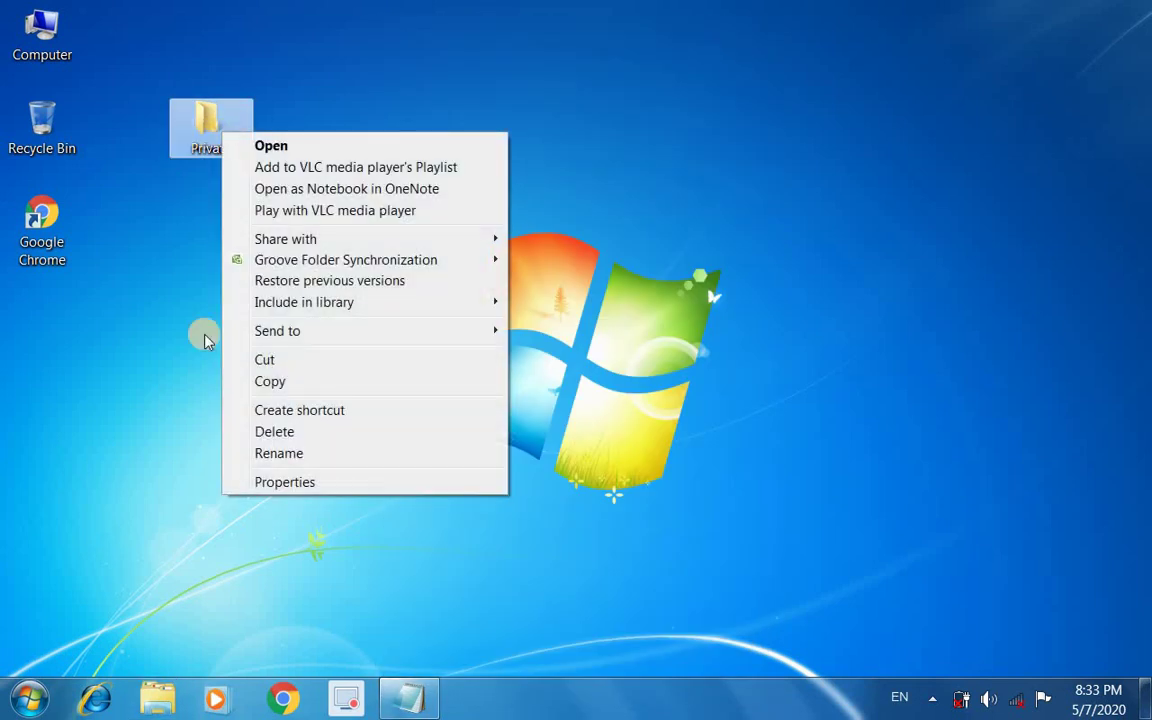
click(282, 483)
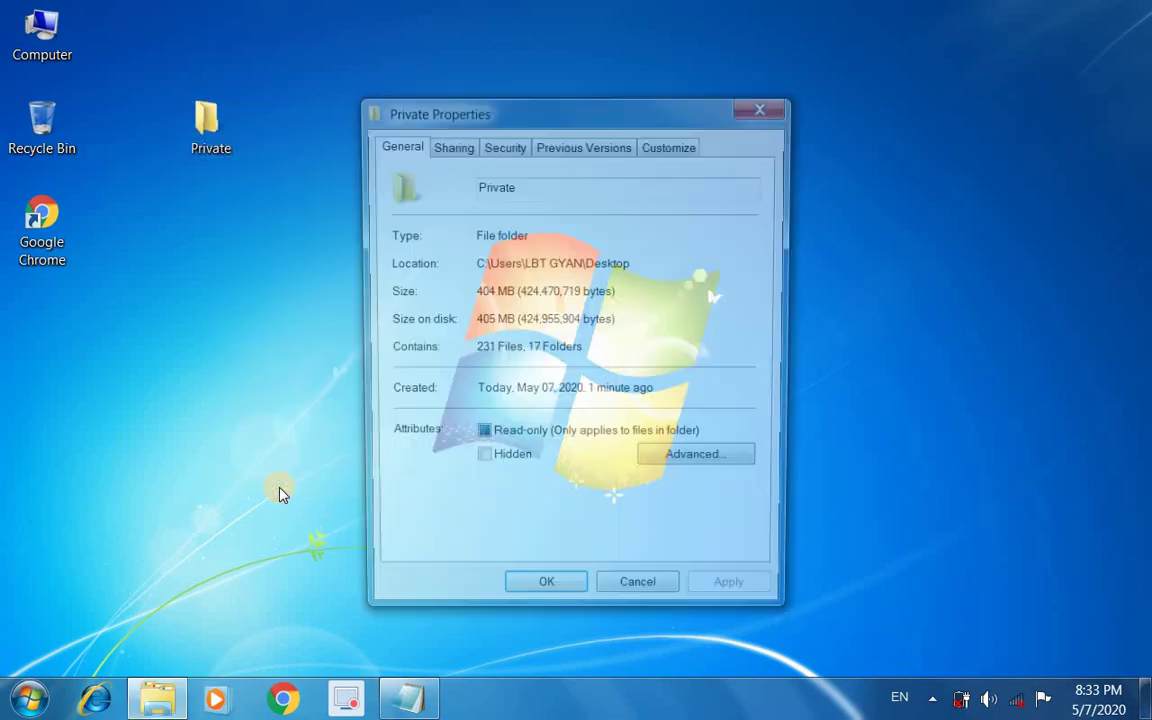
drag(514, 108, 404, 110)
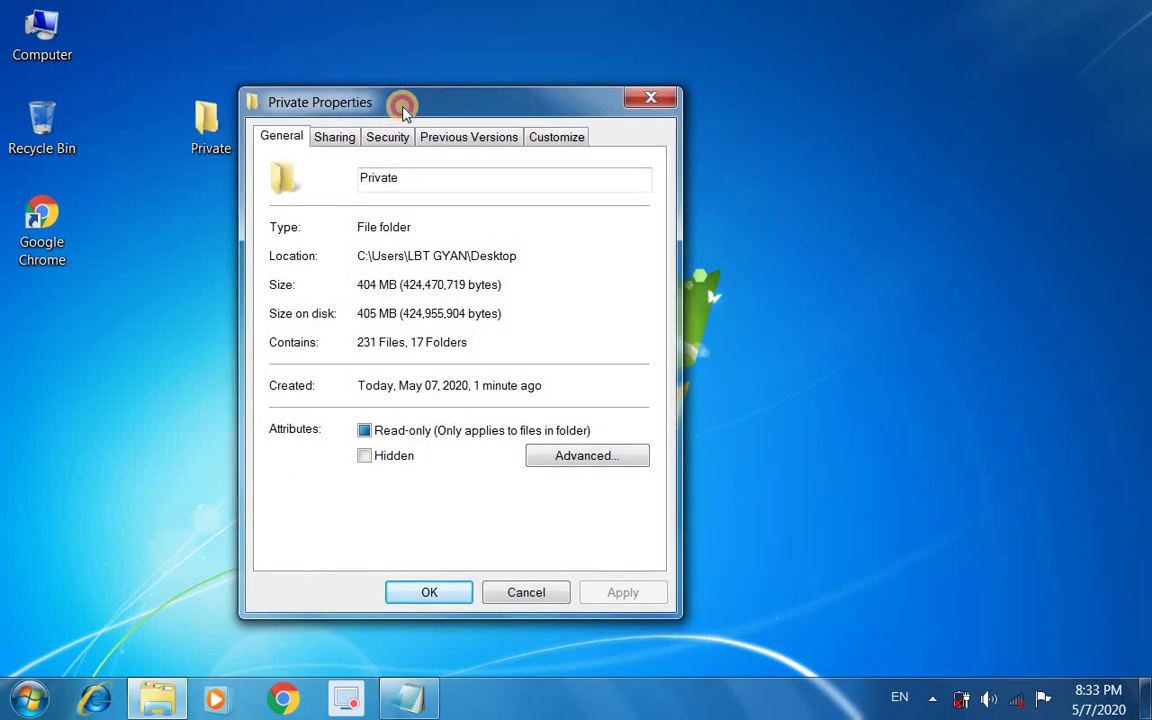
click(388, 140)
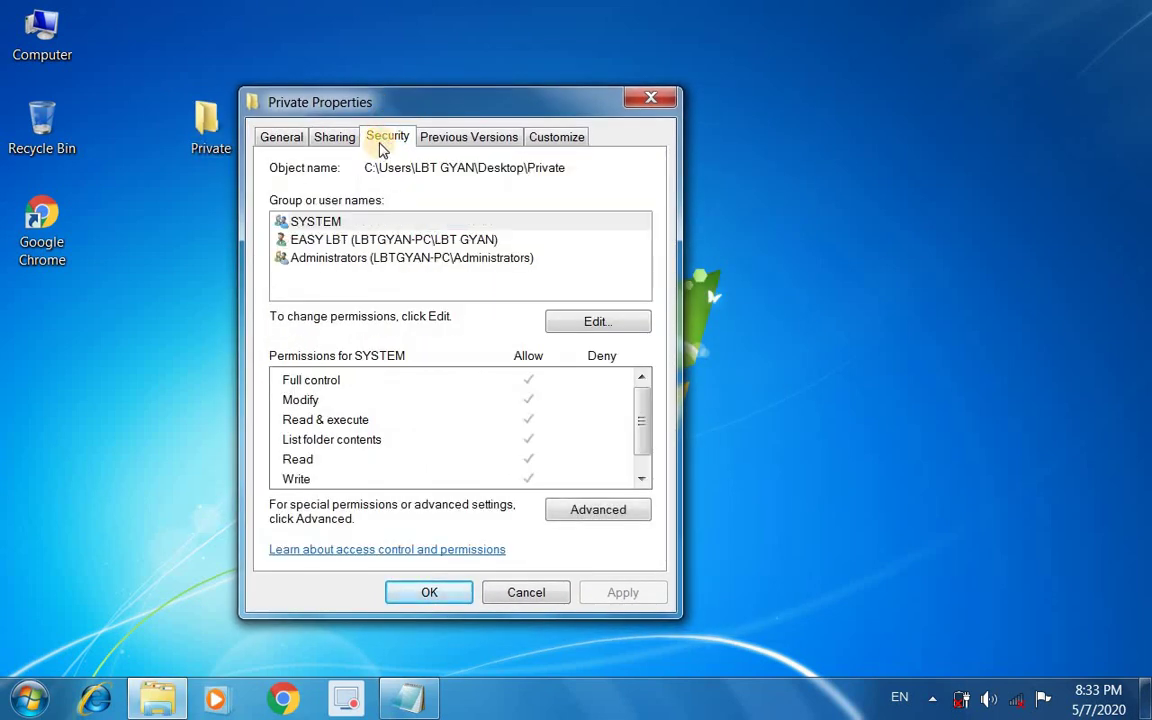
Step: Open the permissions of the Private folder for editing and select the Administrators group
click(374, 259)
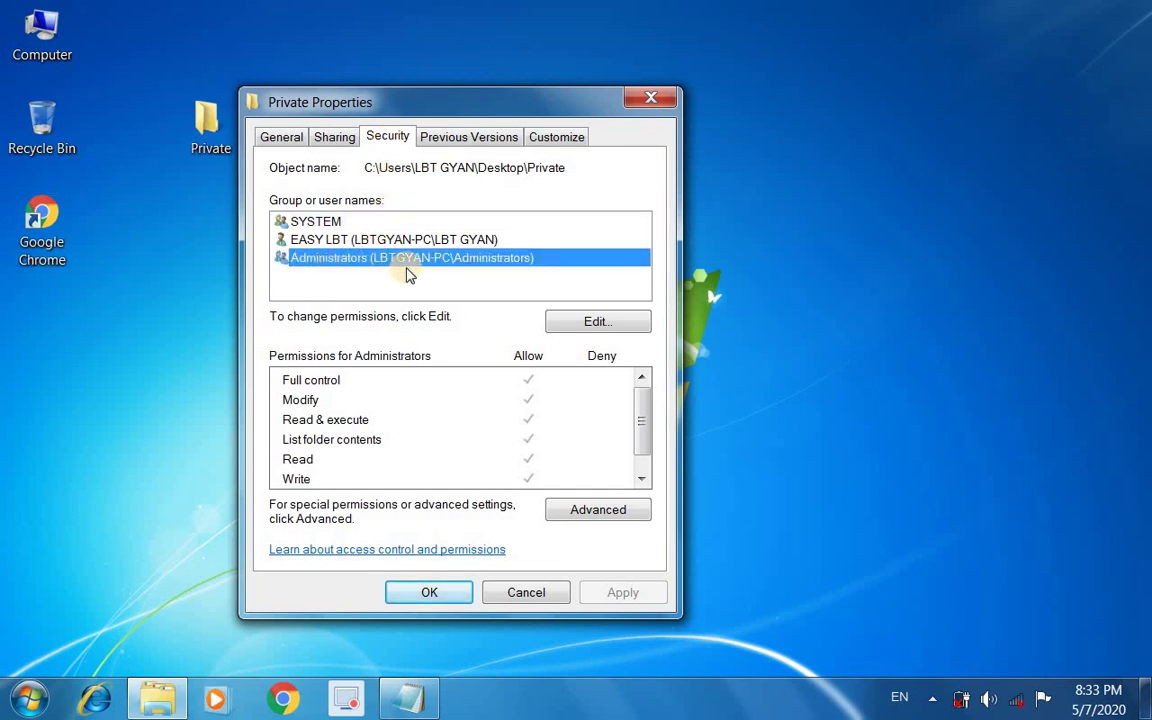
click(598, 324)
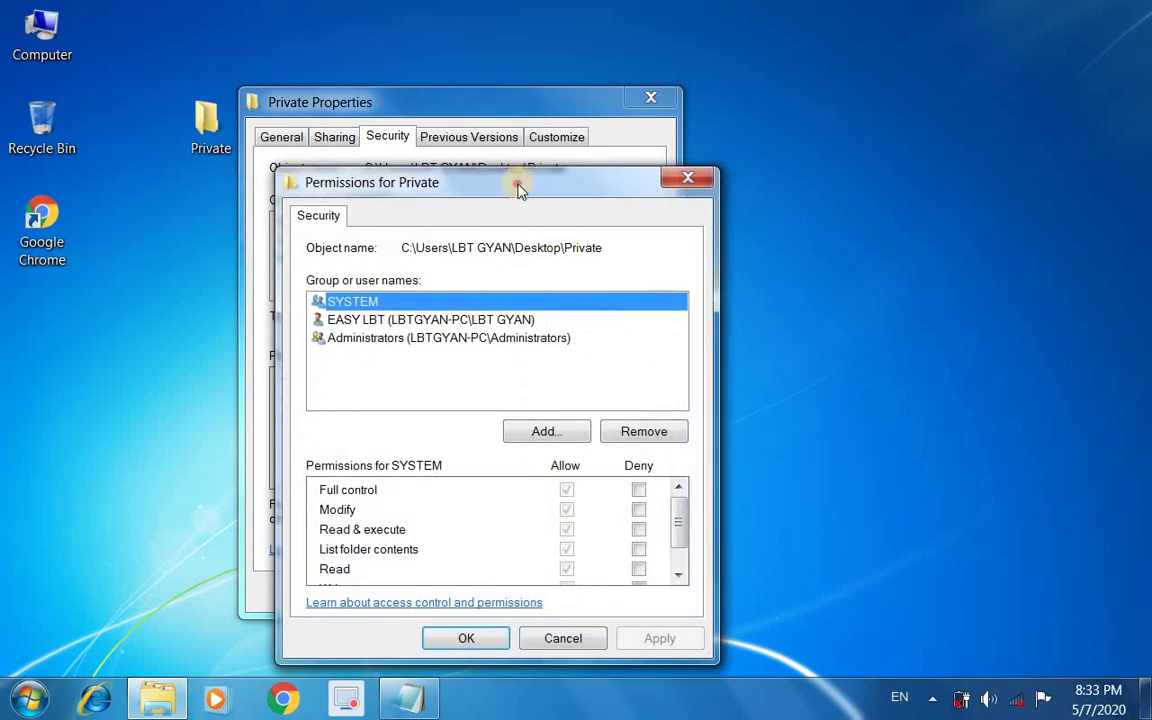
drag(519, 190, 920, 133)
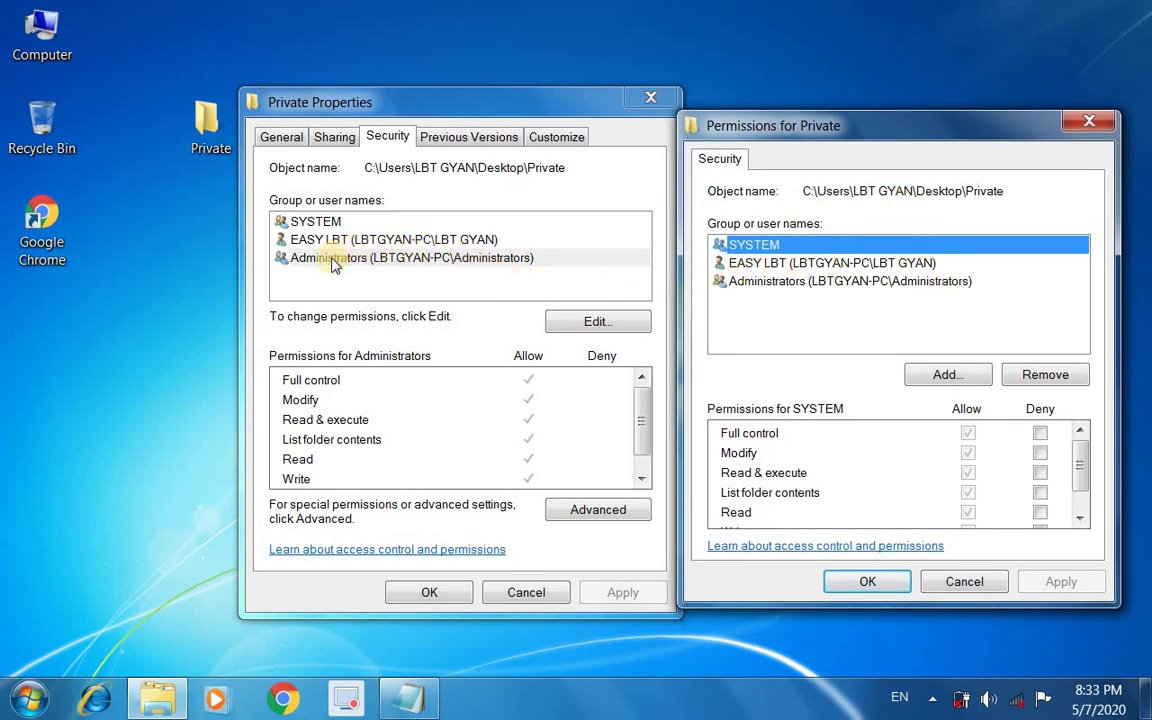
click(740, 283)
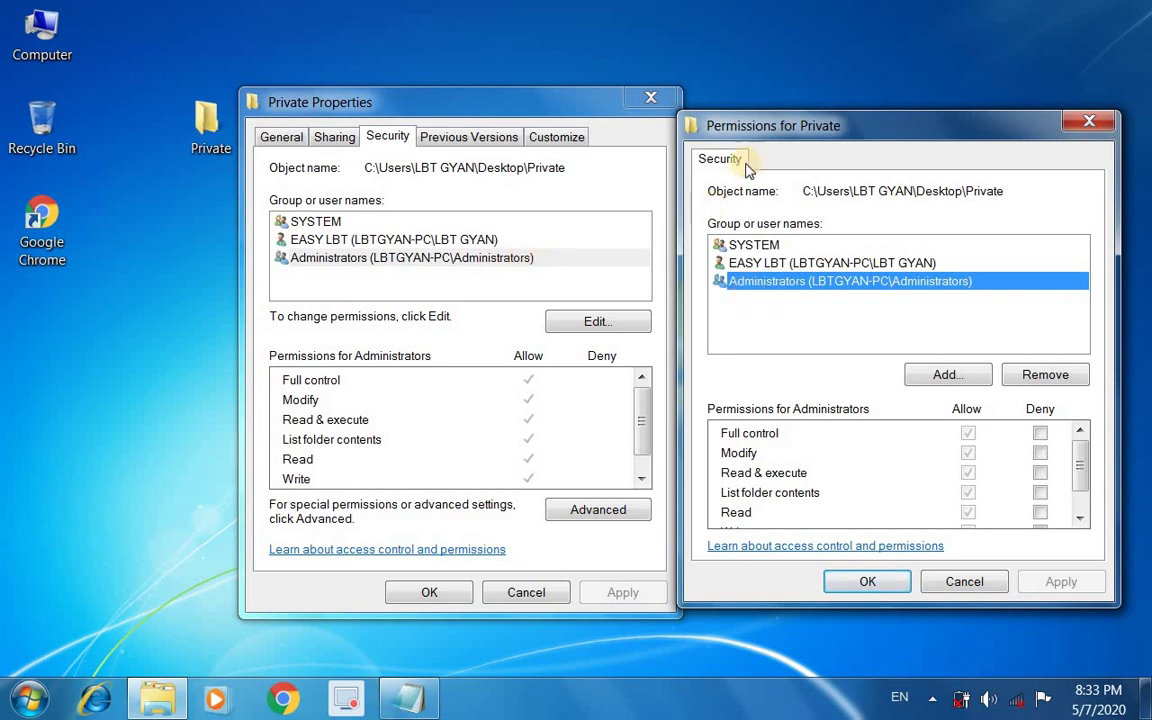
drag(778, 108, 782, 89)
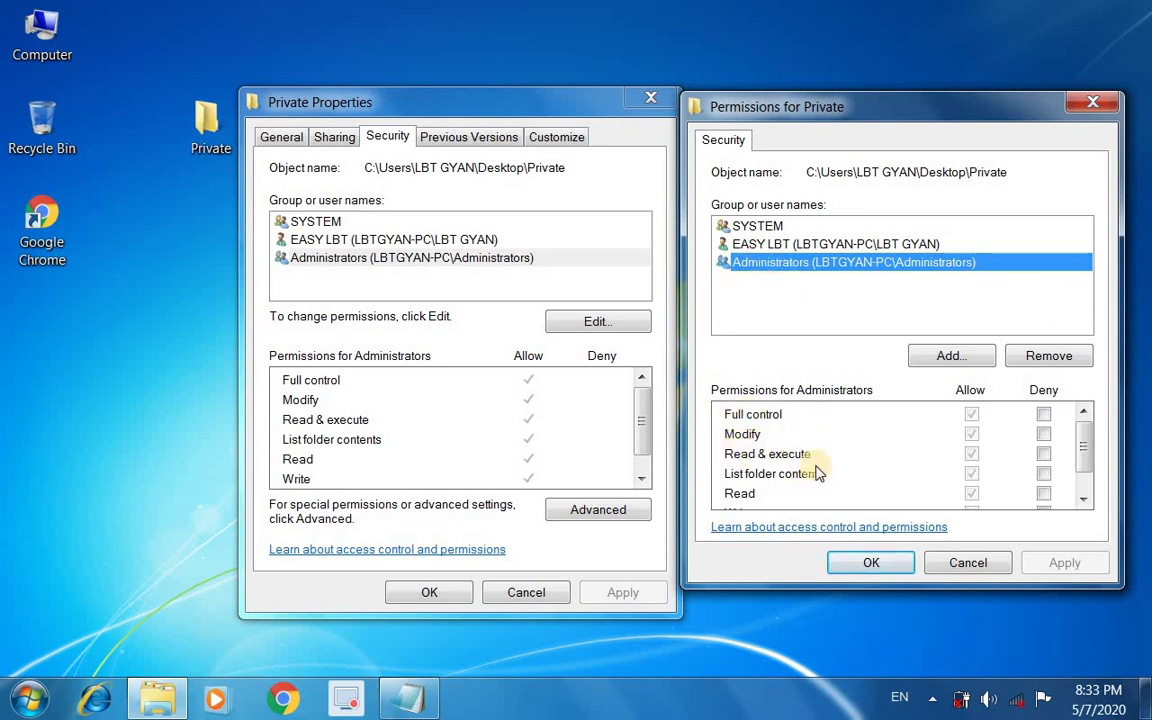
mouse_move(1085, 457)
mouse_down()
mouse_move(1085, 470)
mouse_move(1085, 436)
mouse_up()
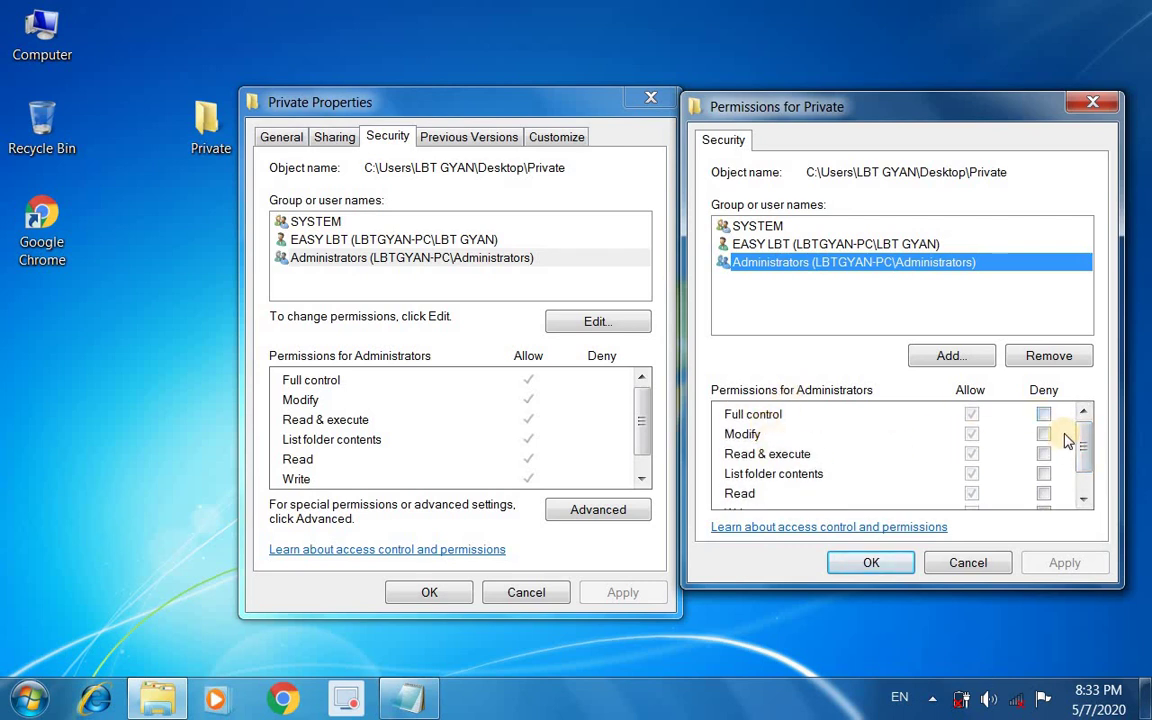
Step: Deny Full control on the Private folder to Administrators, accept the deny entry, close the properties and refresh the desktop
click(1044, 414)
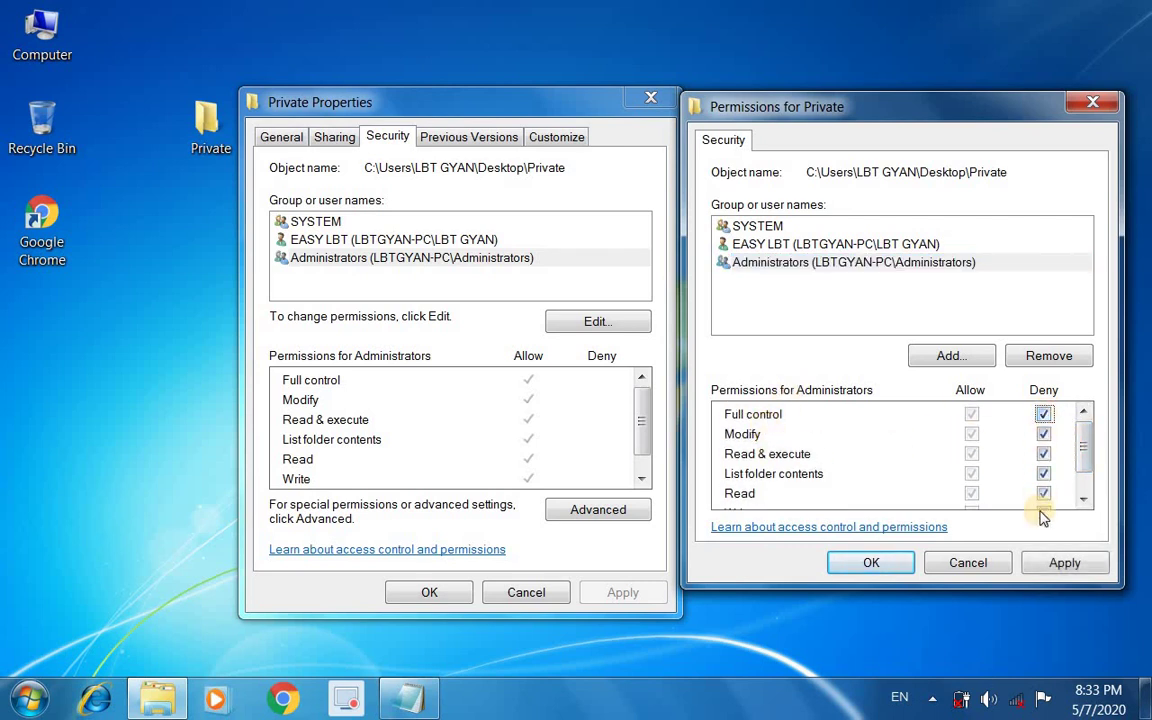
click(1065, 564)
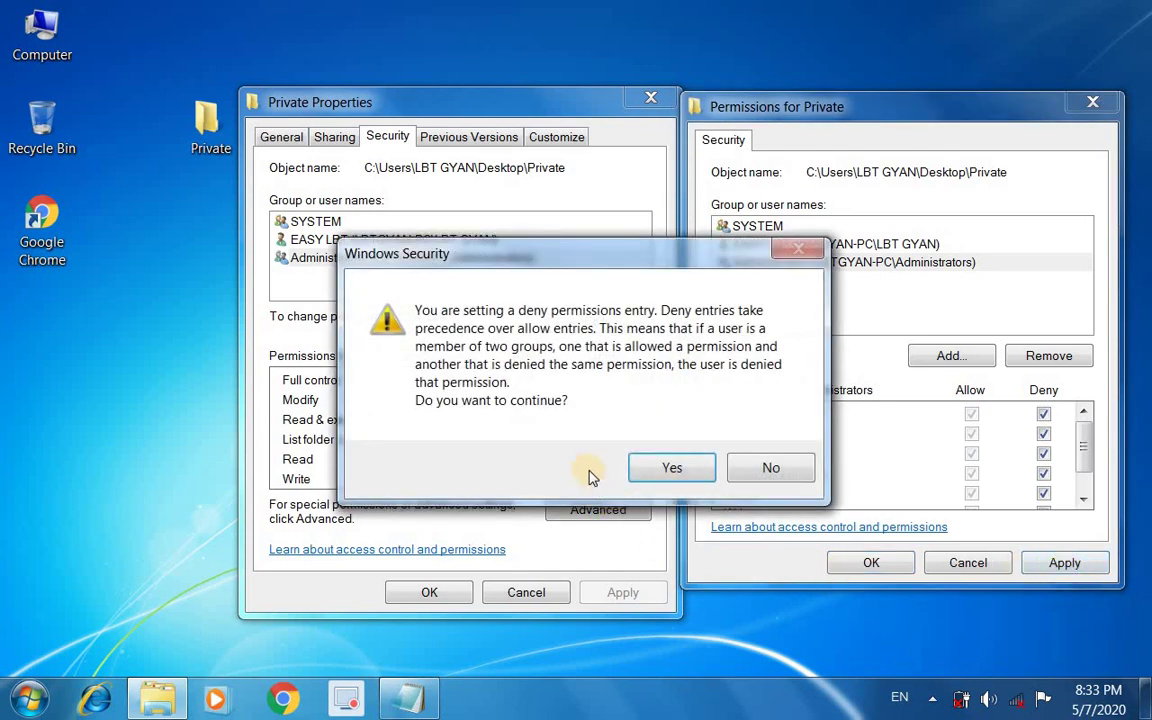
click(651, 474)
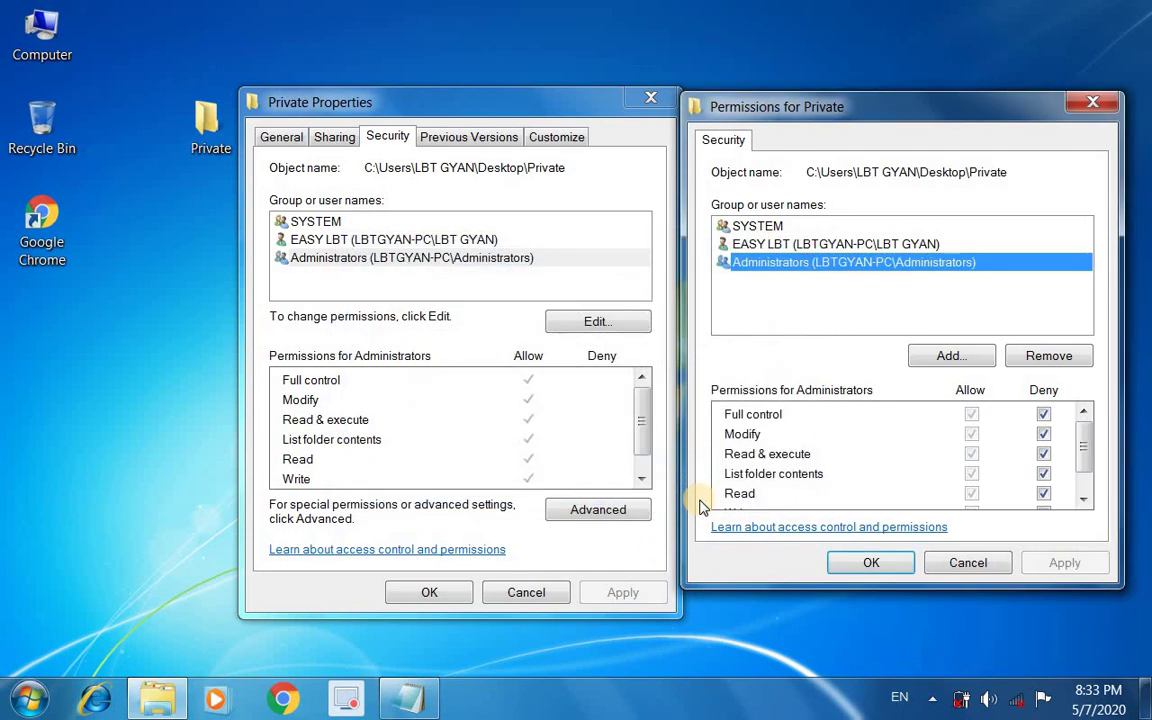
click(866, 564)
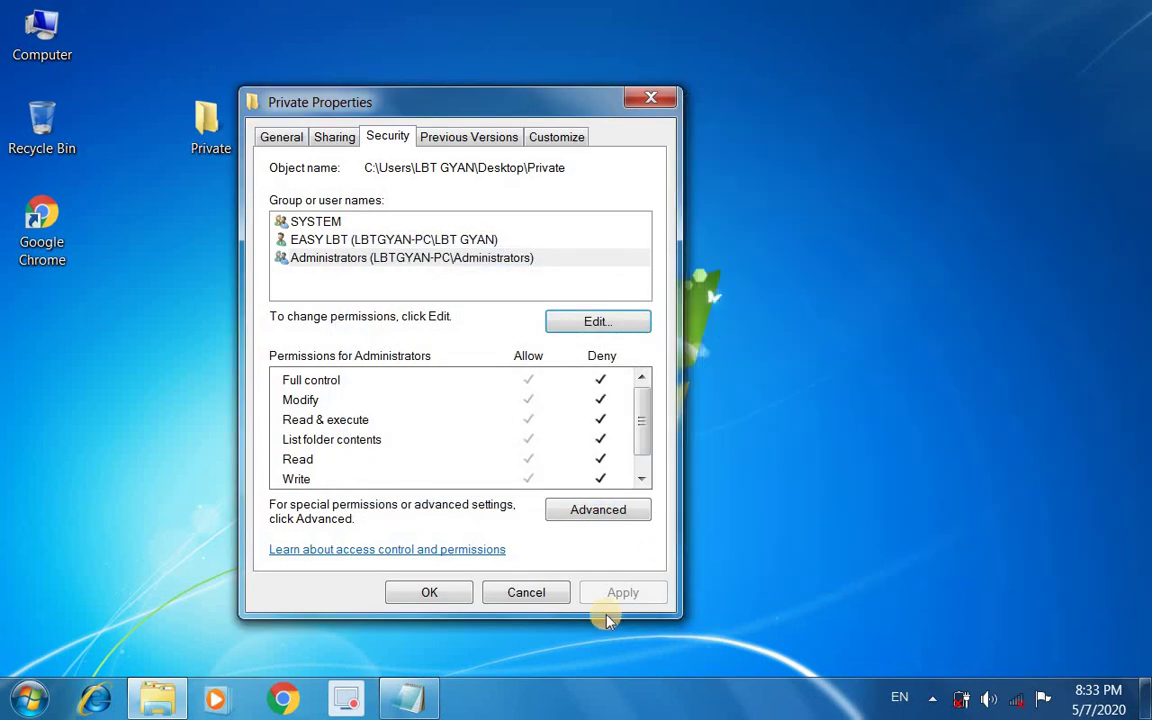
click(432, 594)
right_click(446, 228)
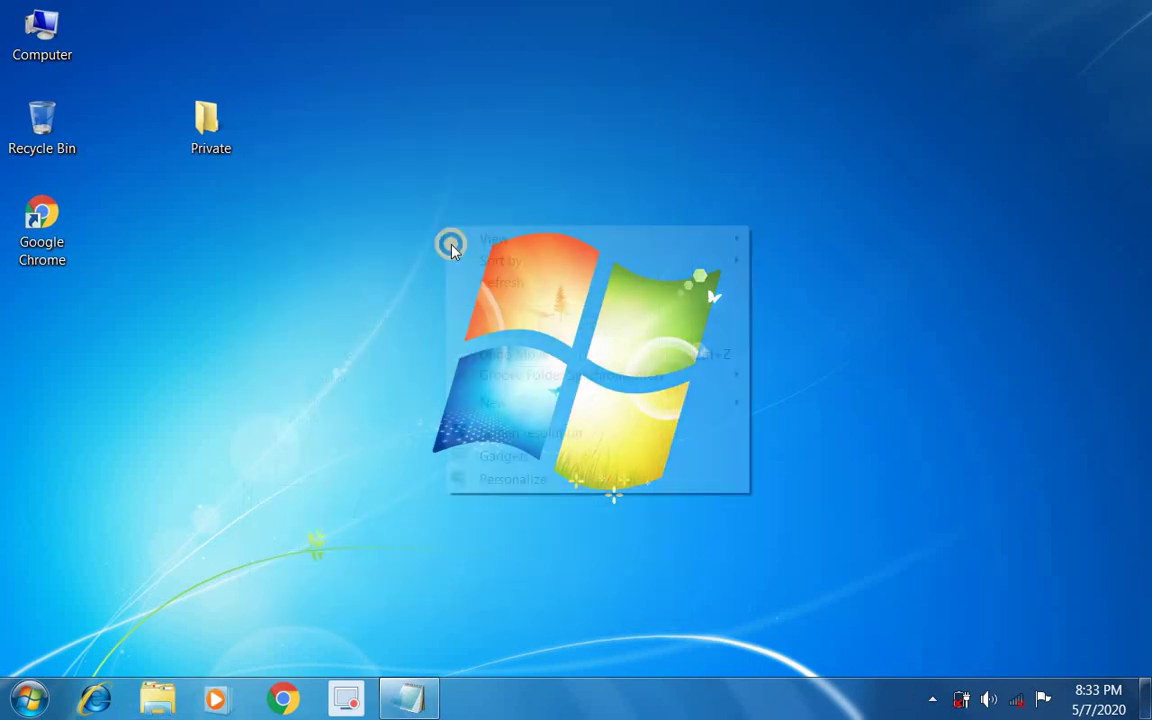
click(488, 282)
Step: Try to delete the Private folder from the desktop with administrator permission, retry once and cancel
right_click(202, 138)
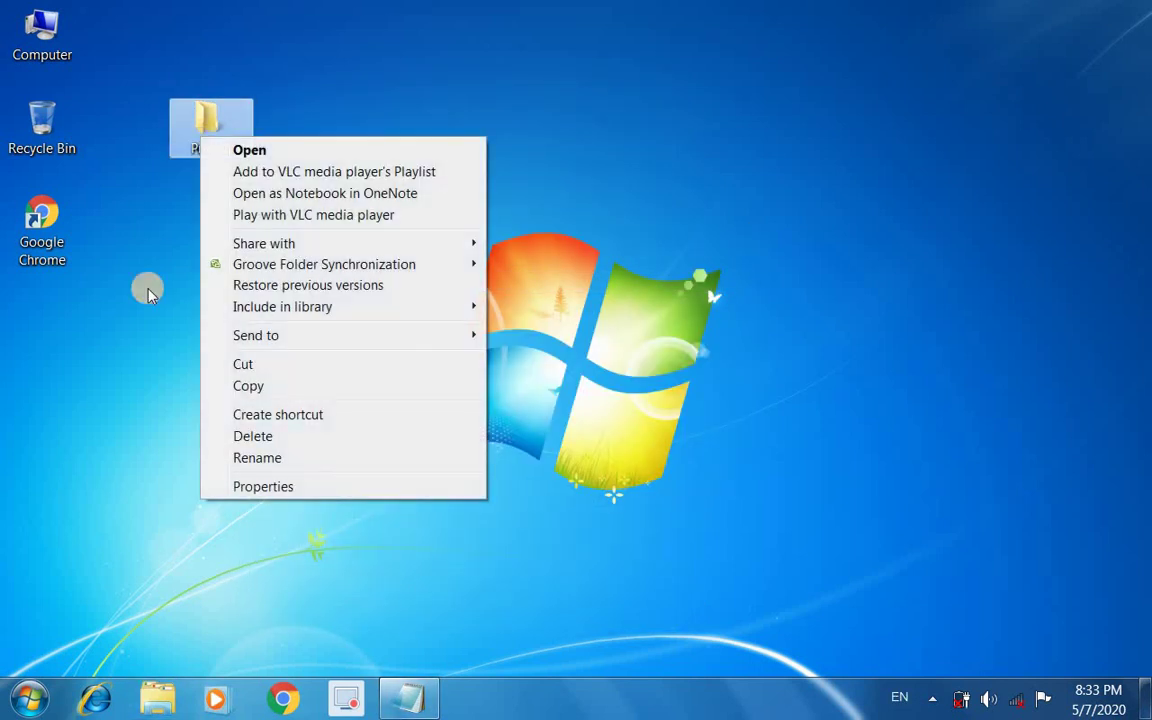
click(241, 444)
click(642, 429)
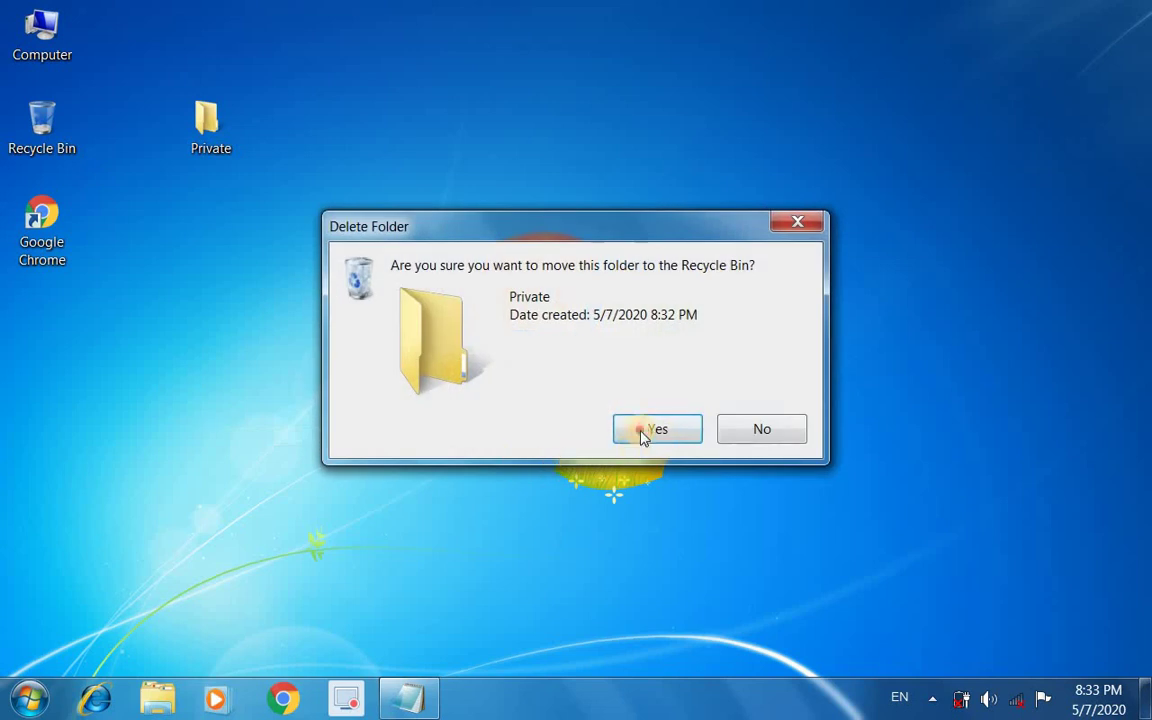
click(579, 434)
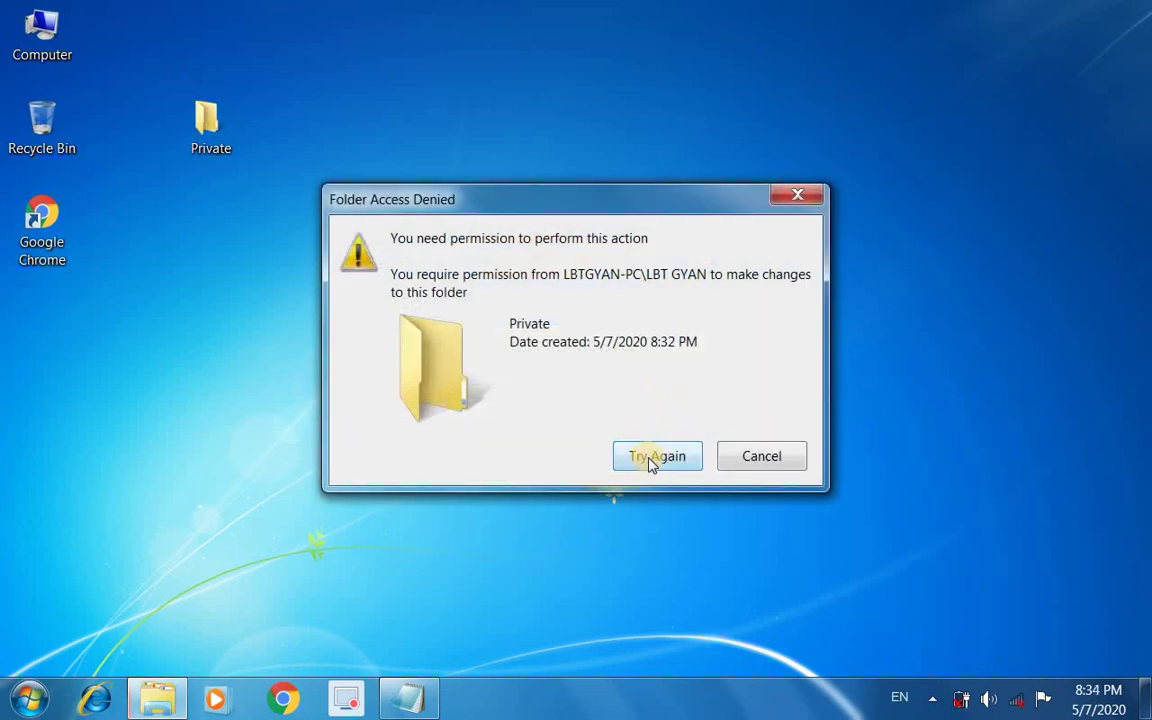
click(649, 462)
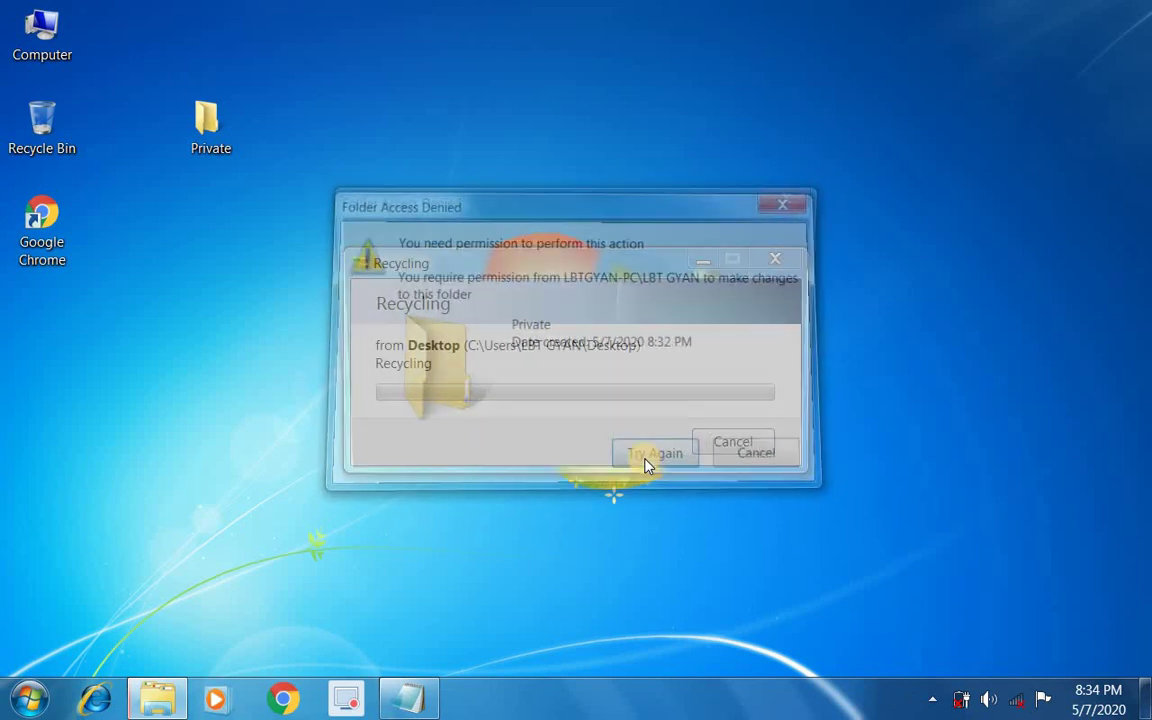
click(735, 460)
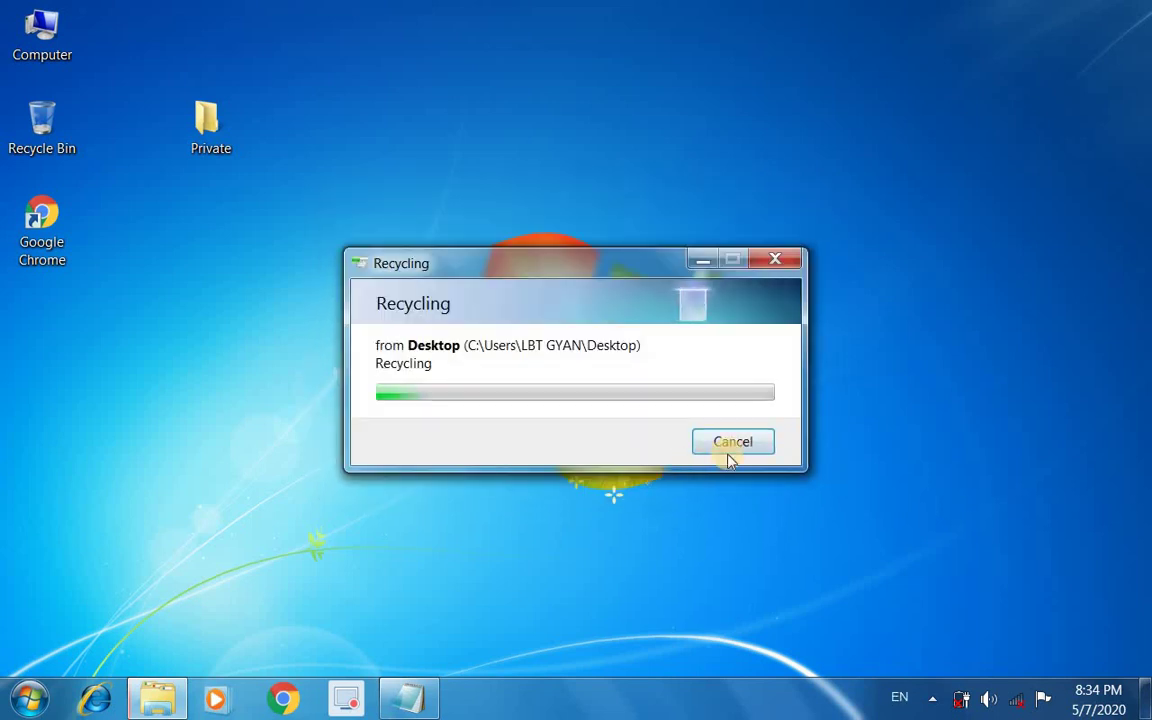
click(728, 448)
Step: Attempt the deletion of the Private folder a second time with administrator permission, and cancel it
right_click(217, 125)
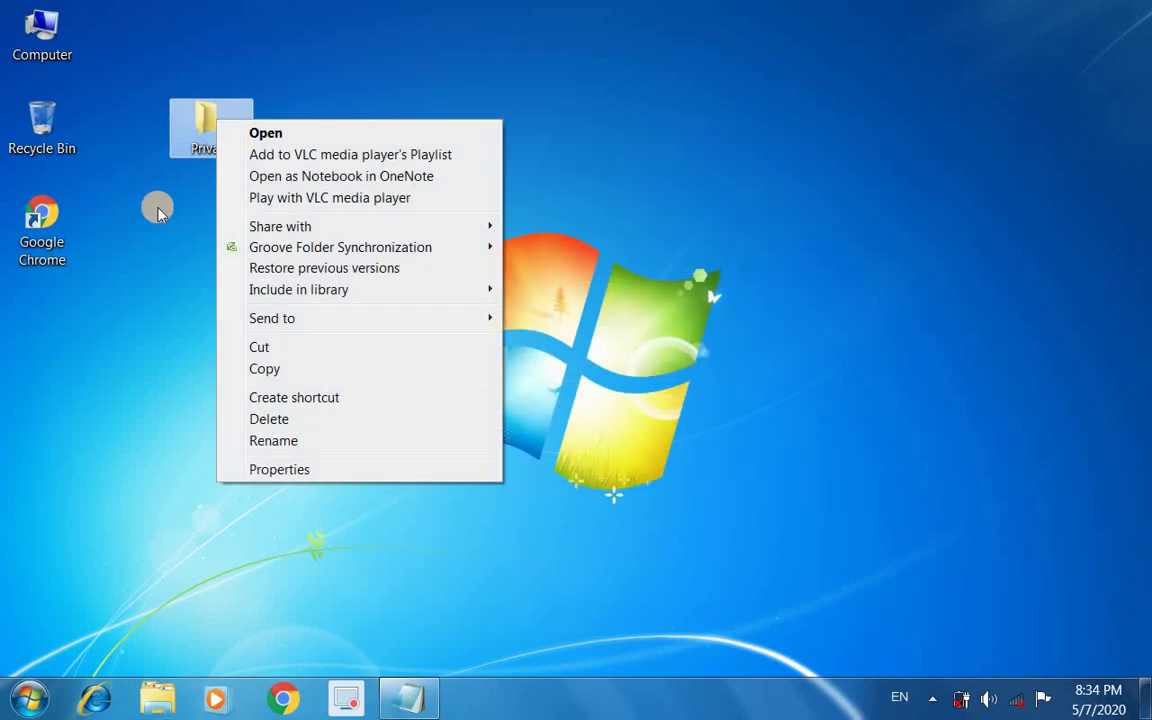
click(252, 416)
click(668, 436)
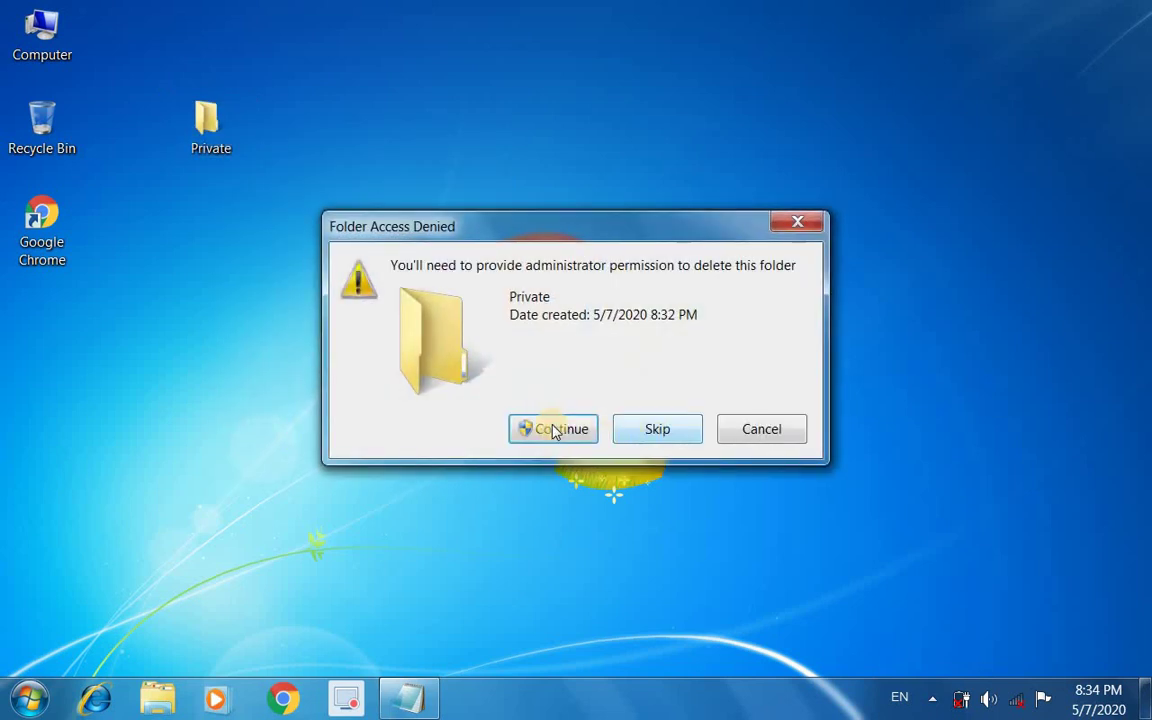
click(552, 428)
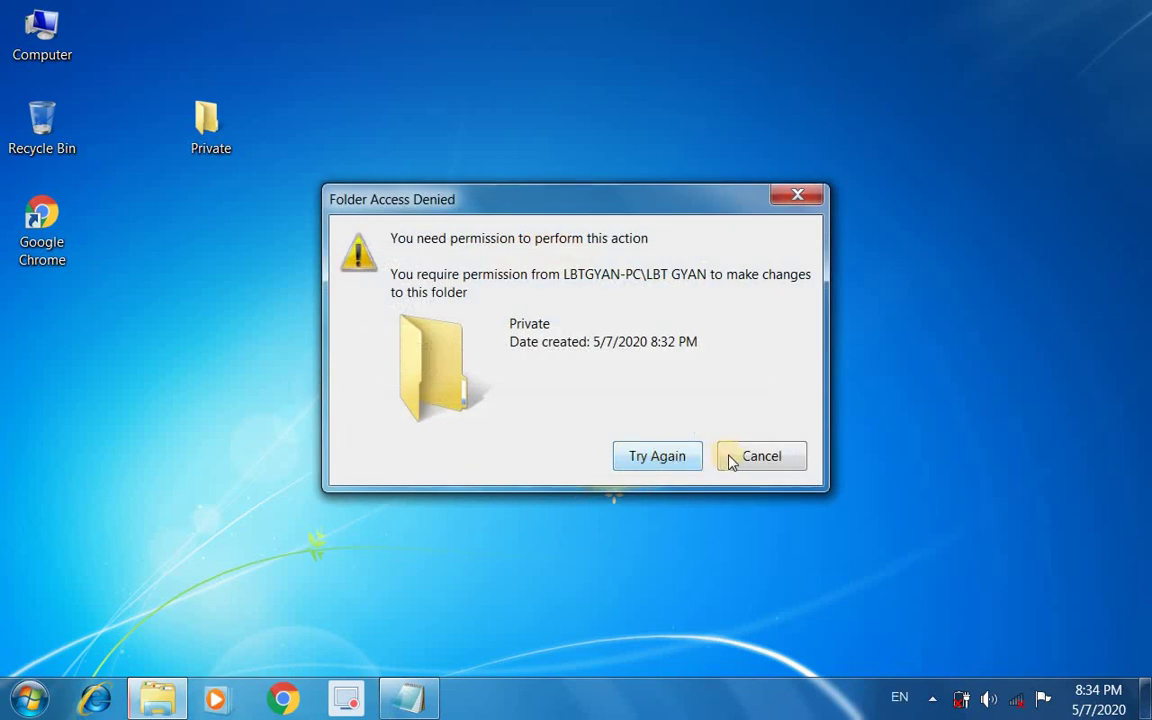
click(745, 457)
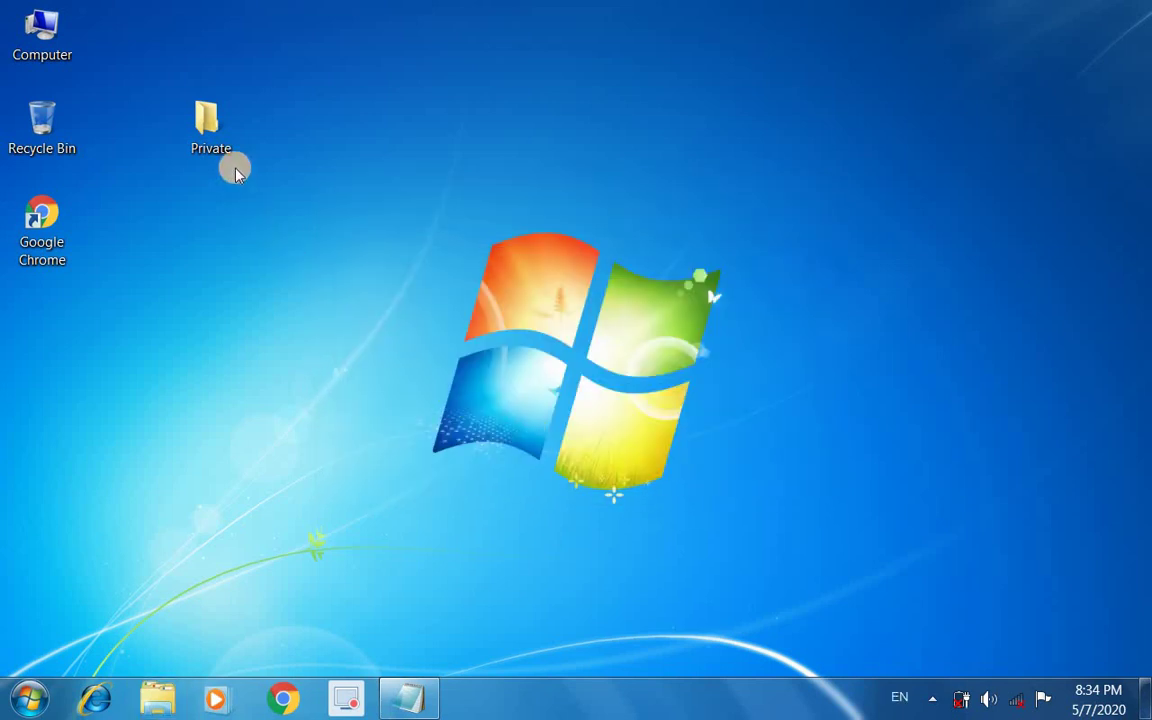
Step: Try twice to open the Private folder by requesting permanent access, dismiss each message and refresh the desktop
right_click(230, 155)
click(272, 170)
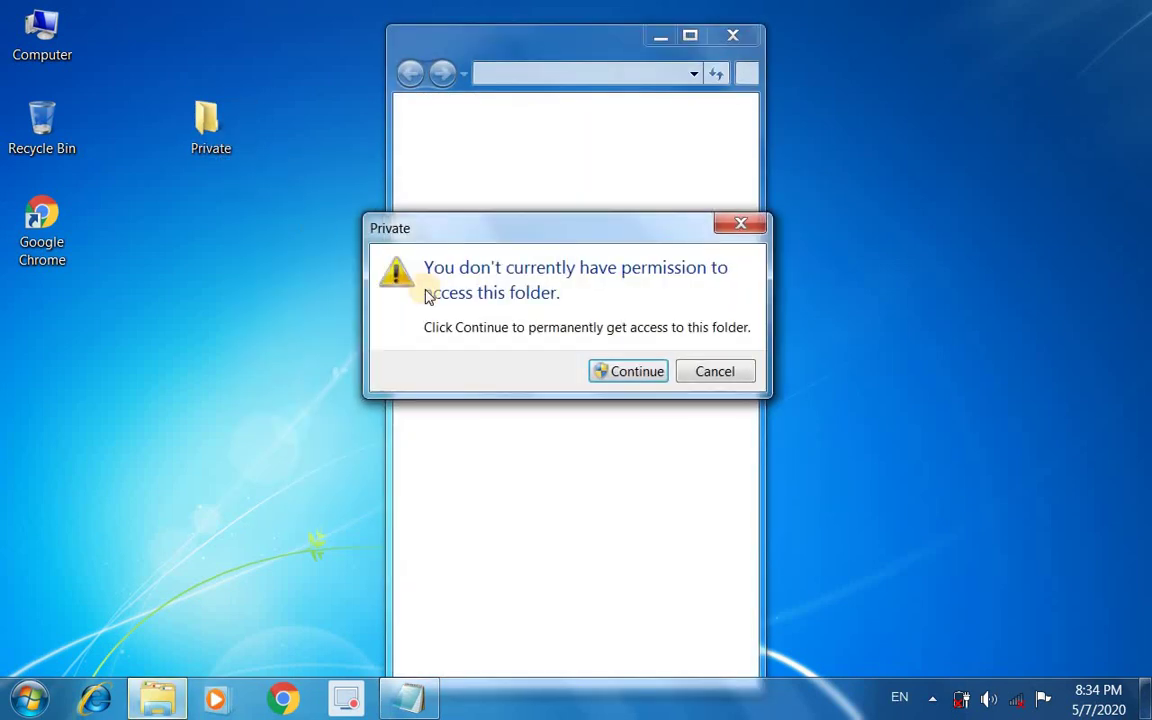
click(612, 373)
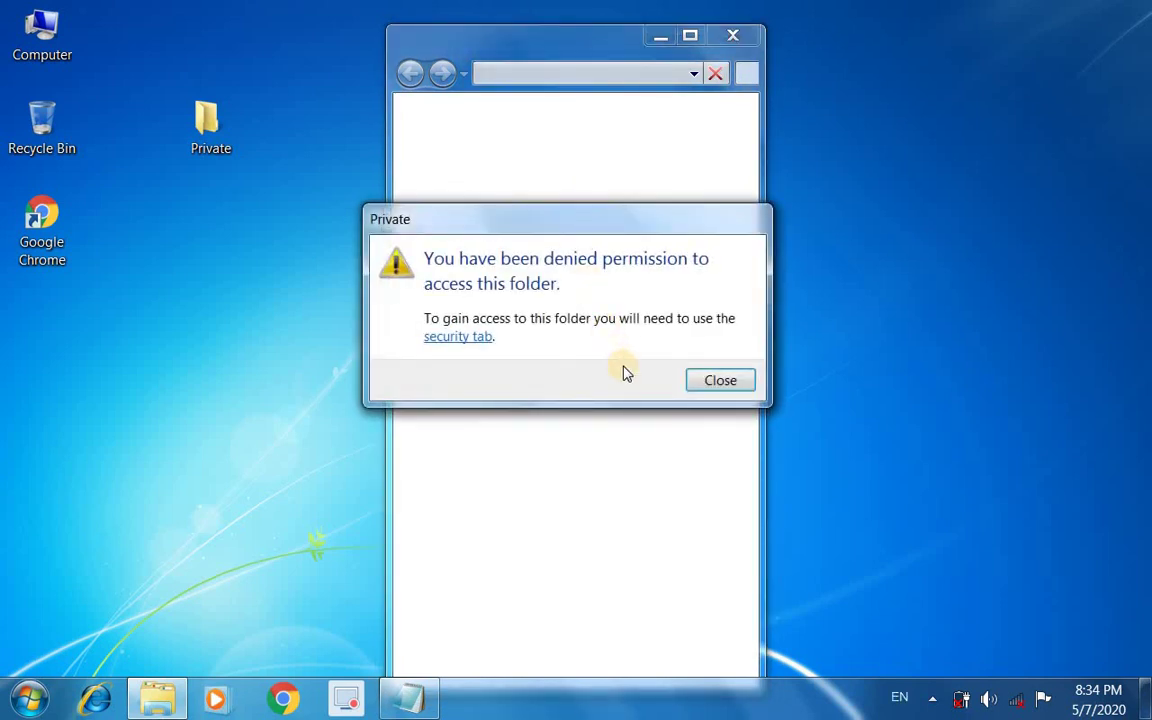
click(713, 385)
right_click(228, 143)
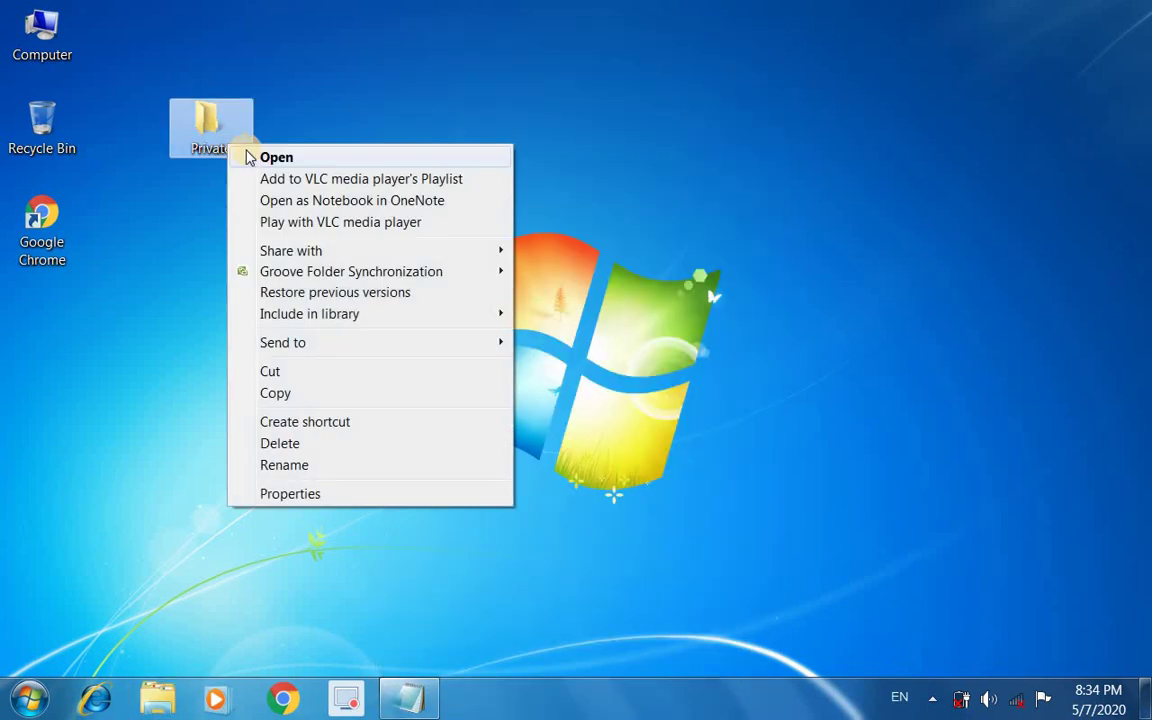
click(262, 158)
click(628, 371)
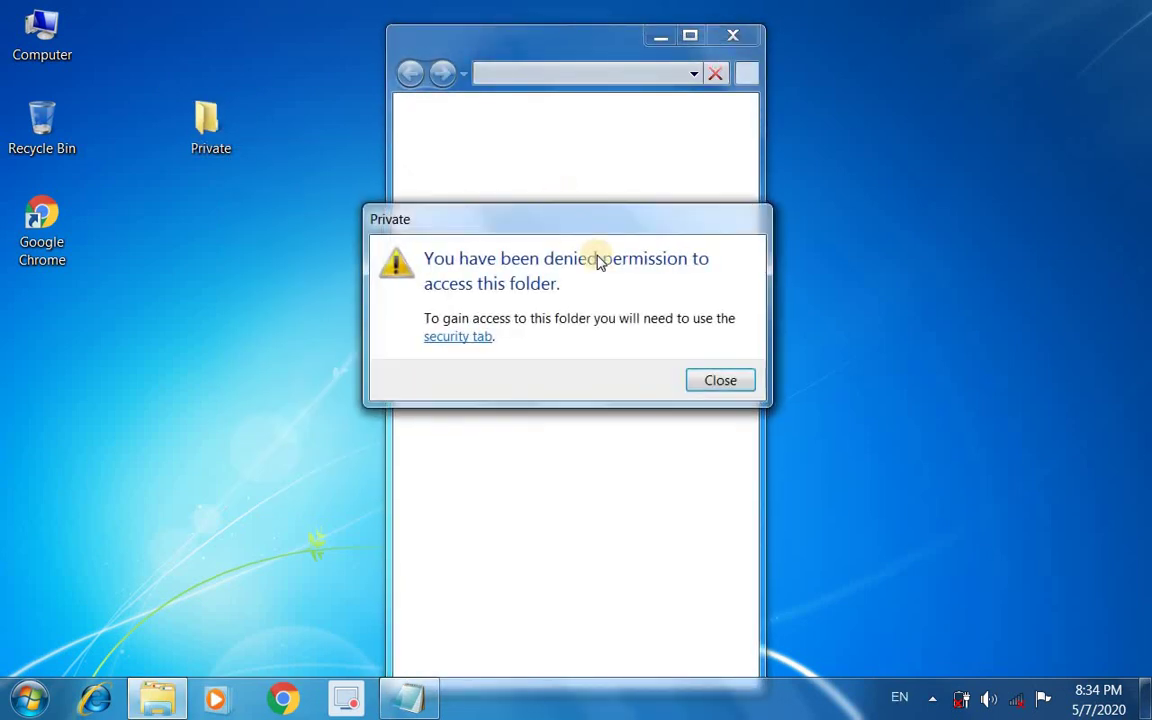
click(720, 381)
right_click(430, 198)
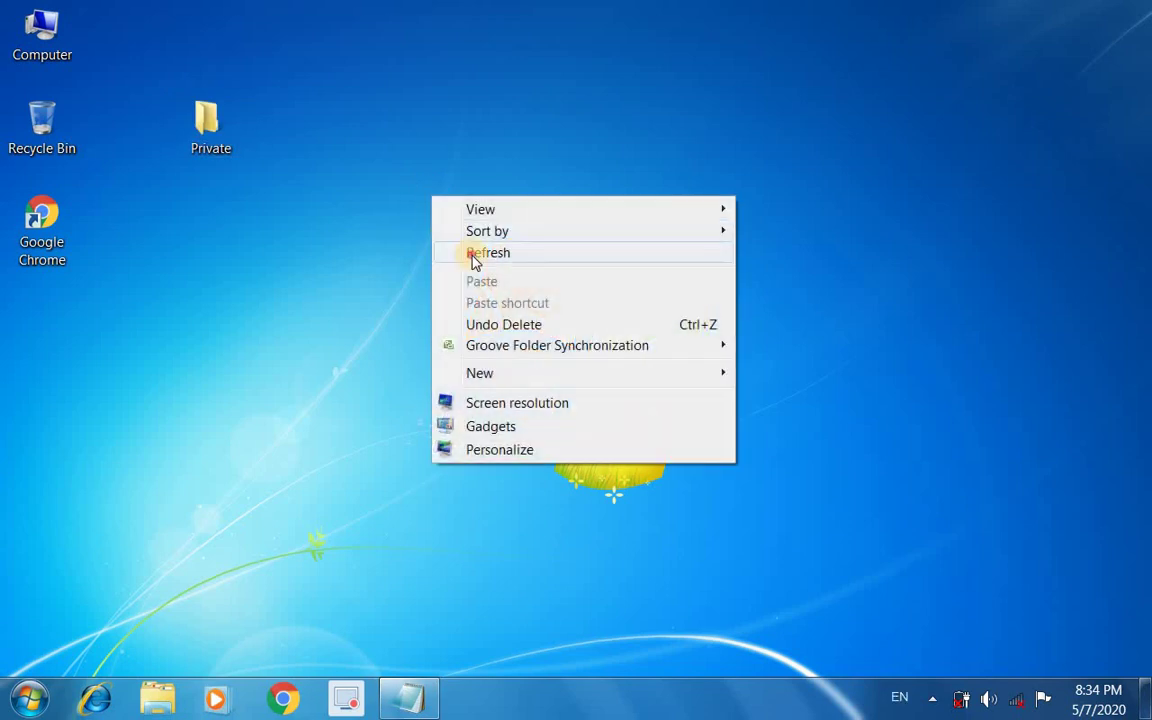
click(470, 257)
Step: Copy the Private folder and open Local Disk (D:) in a maximized Computer window
right_click(211, 152)
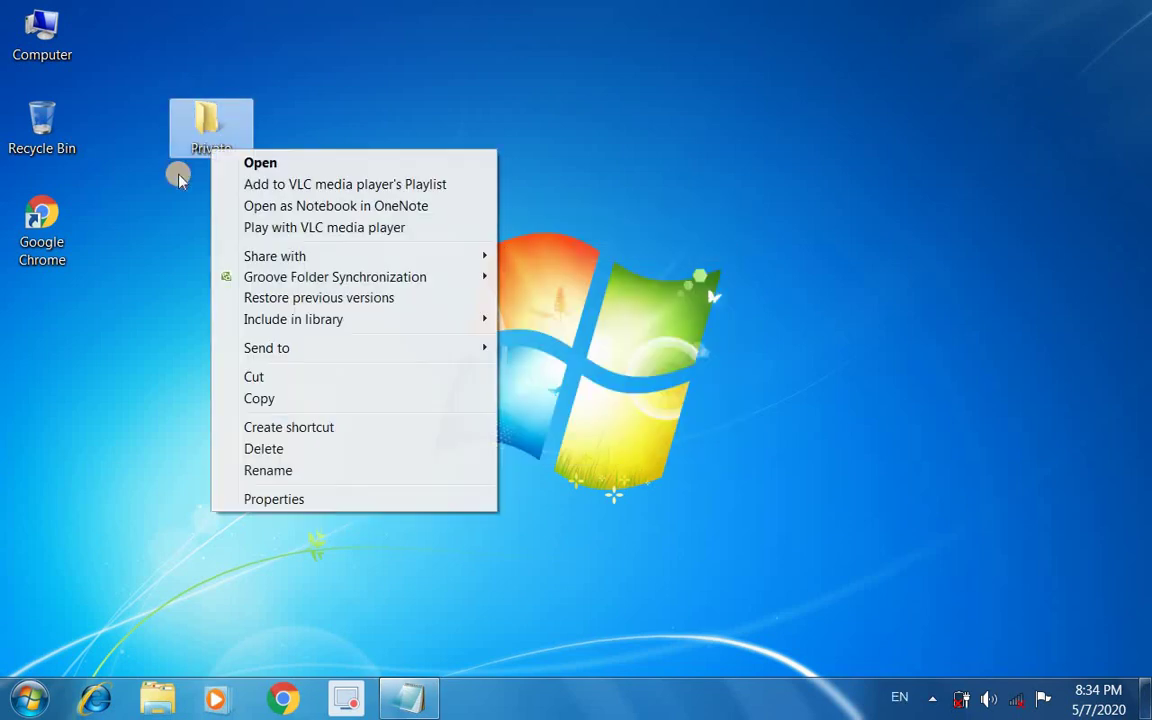
click(252, 399)
double_click(42, 40)
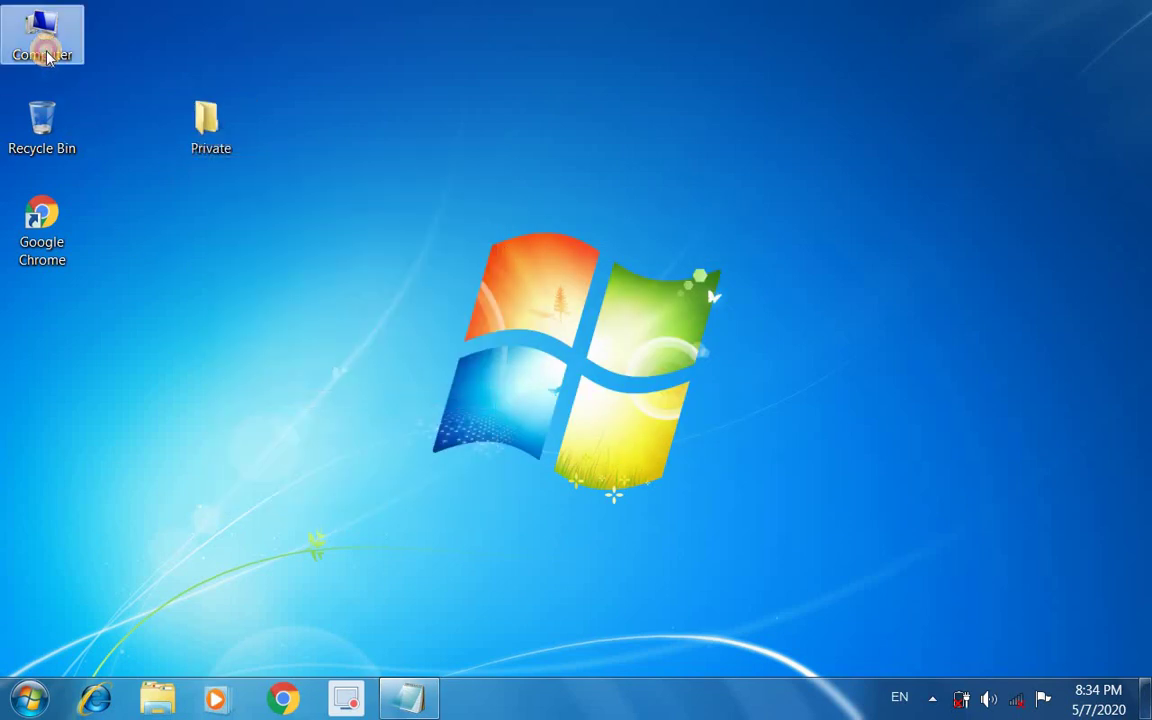
click(688, 39)
double_click(663, 180)
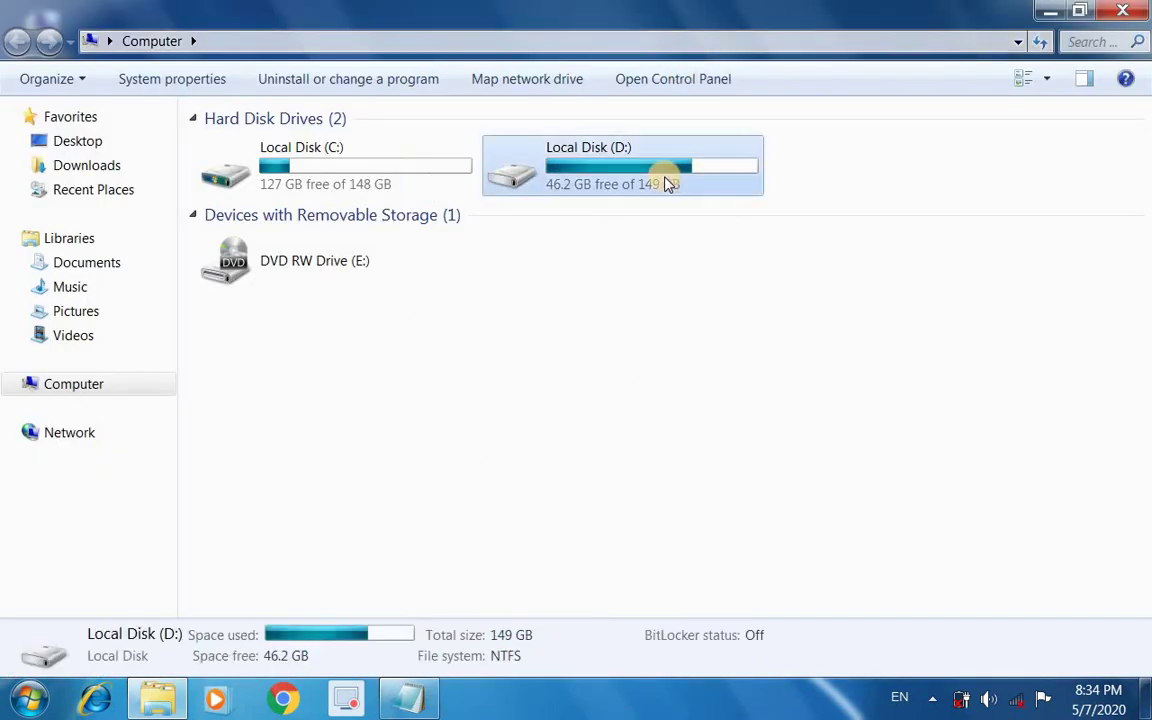
Step: Try to paste the Private folder into Local Disk (D:), retry, cancel the copy, close the window and refresh the desktop
right_click(689, 235)
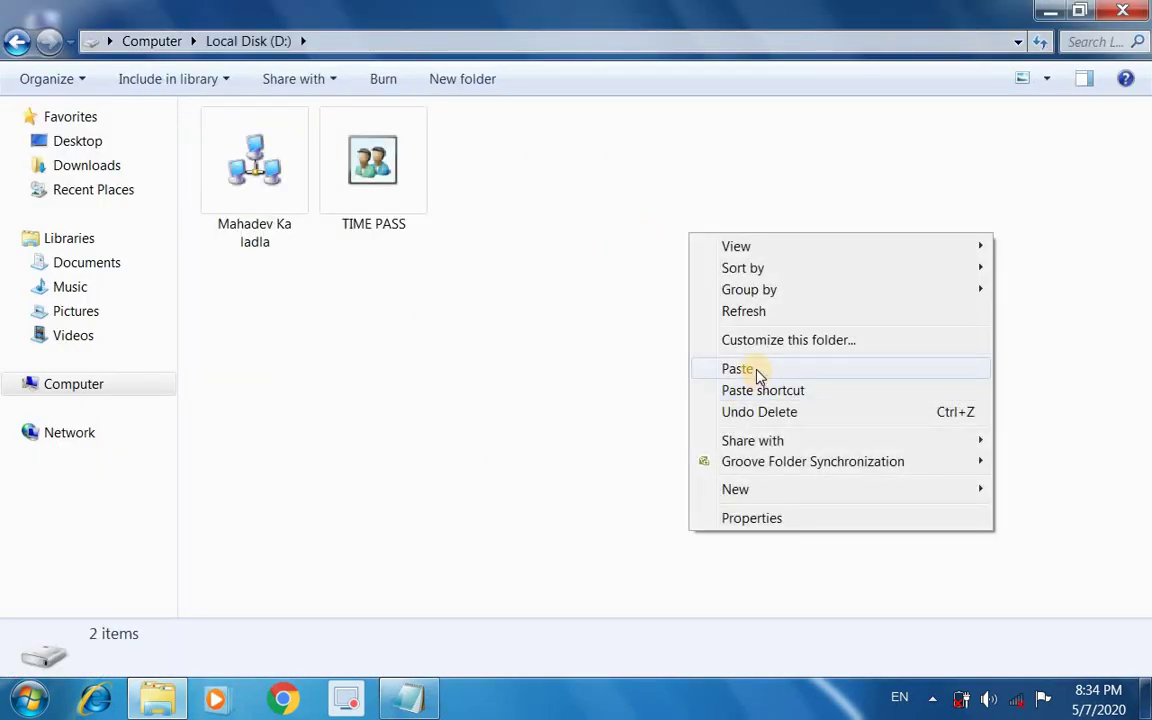
click(741, 370)
click(556, 424)
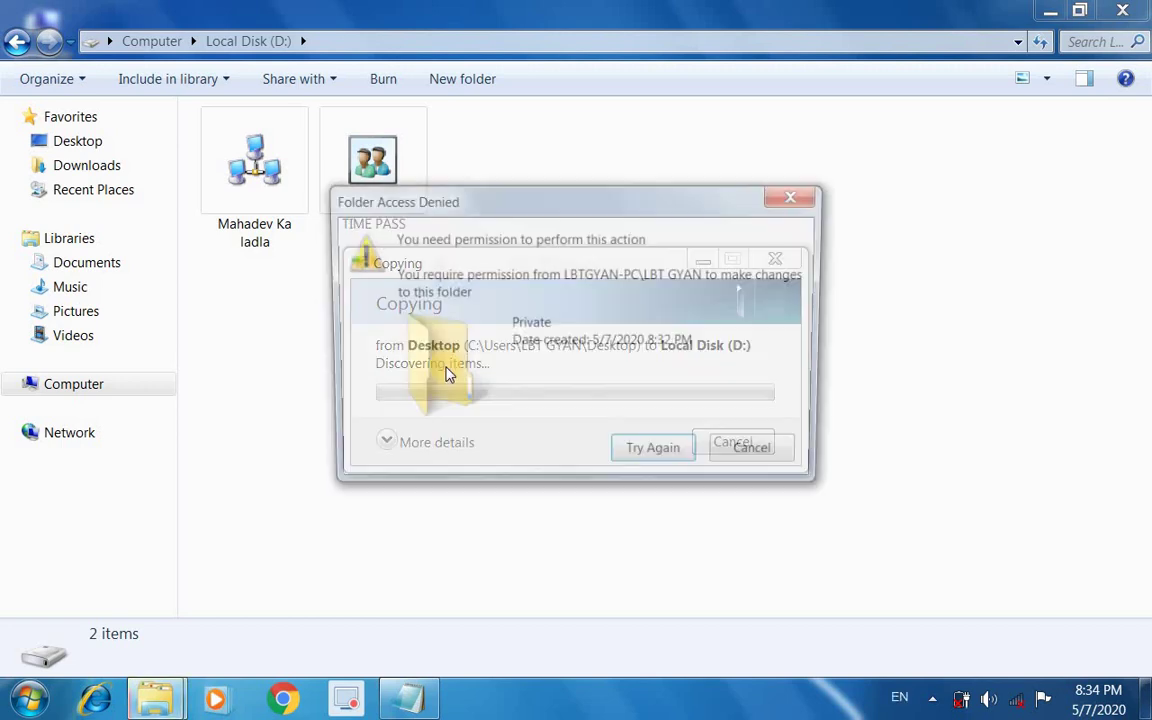
click(640, 456)
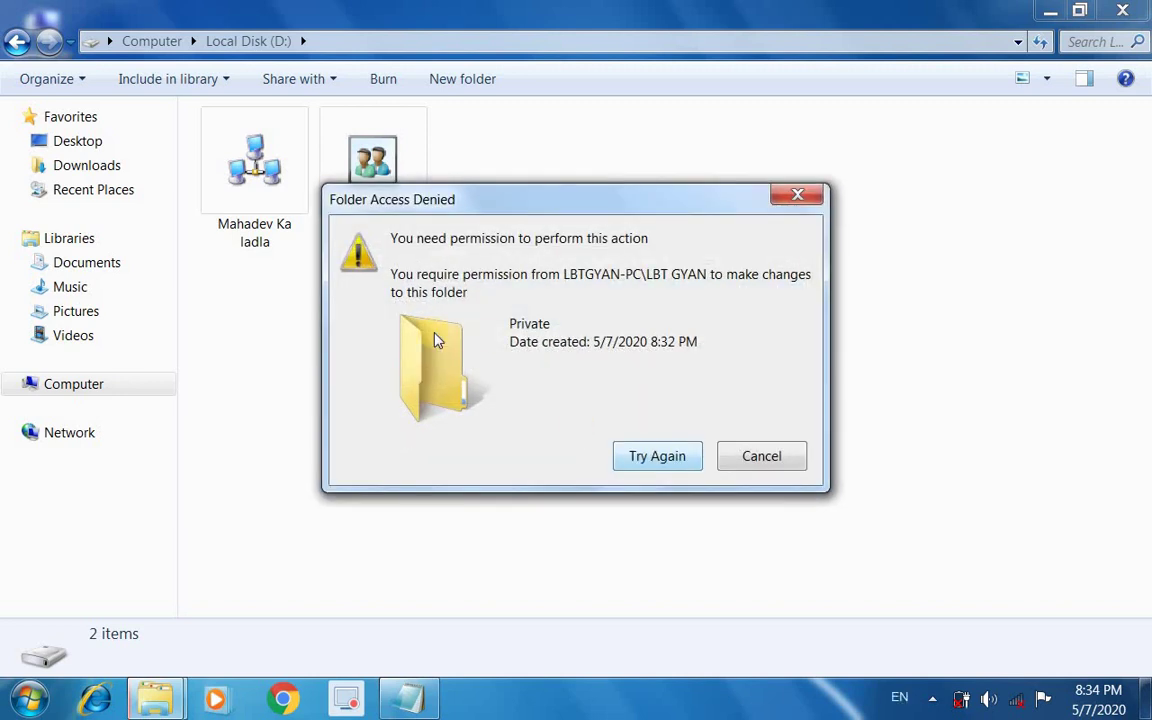
click(640, 458)
click(740, 458)
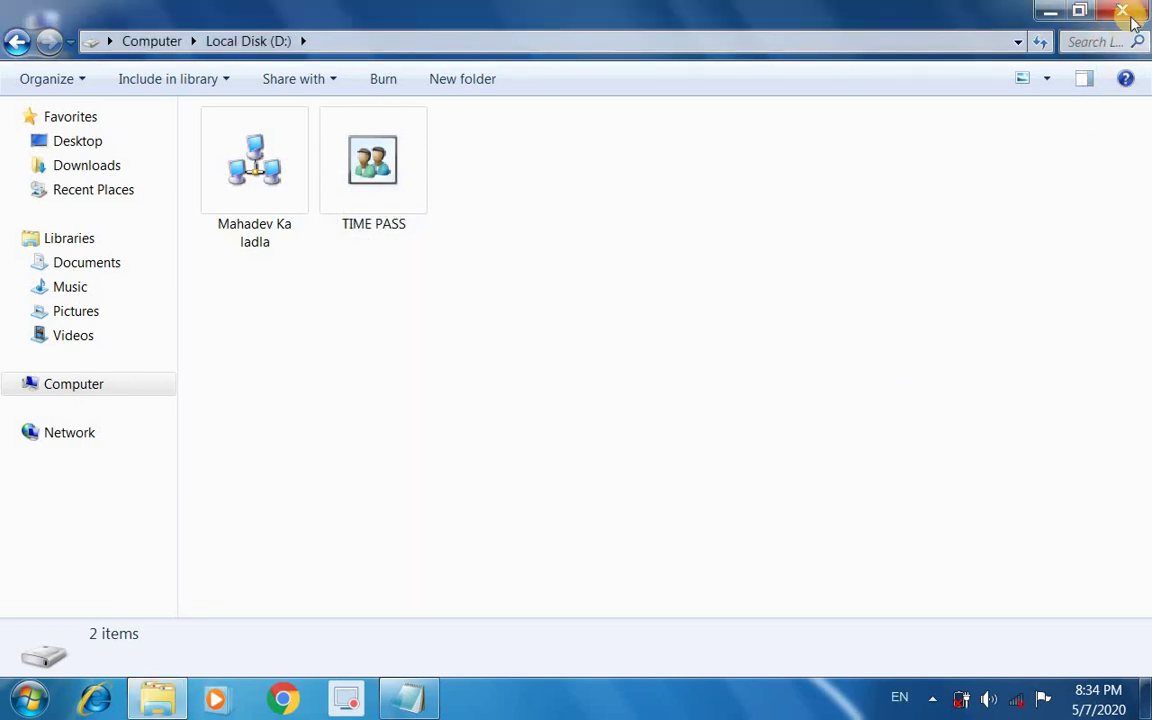
click(1122, 10)
right_click(333, 200)
click(378, 237)
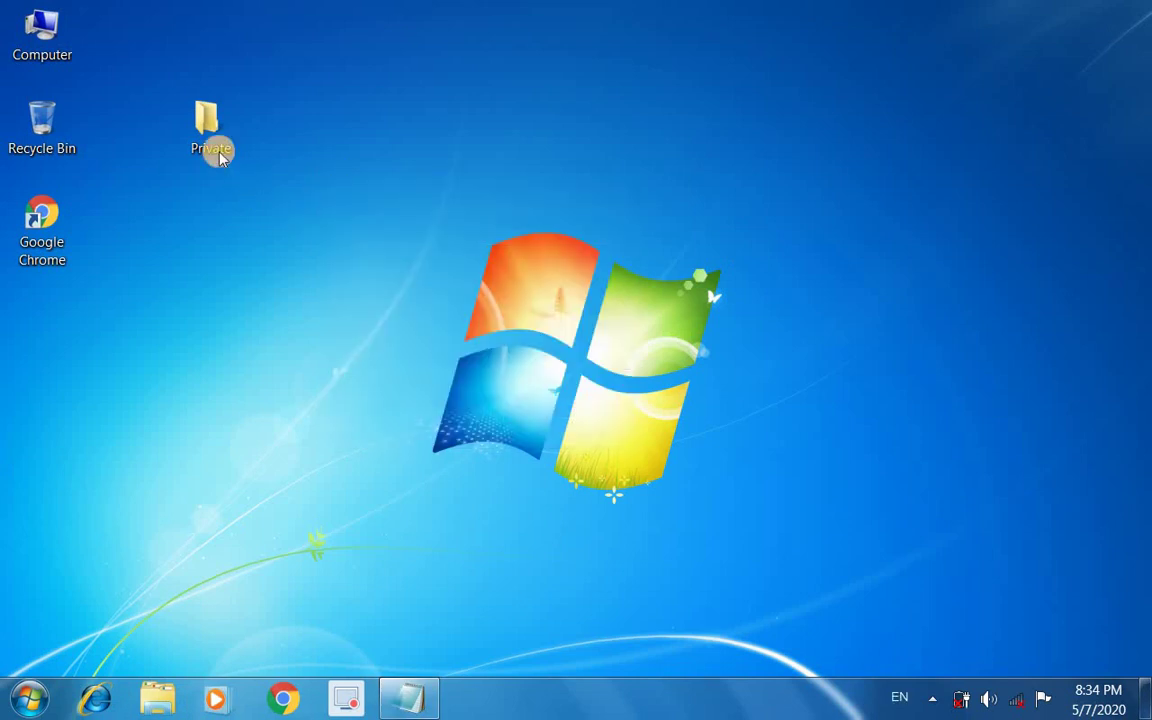
Step: Open the Private folder's security properties and start editing the permissions of the Administrators group, with both dialogs side by side
right_click(213, 133)
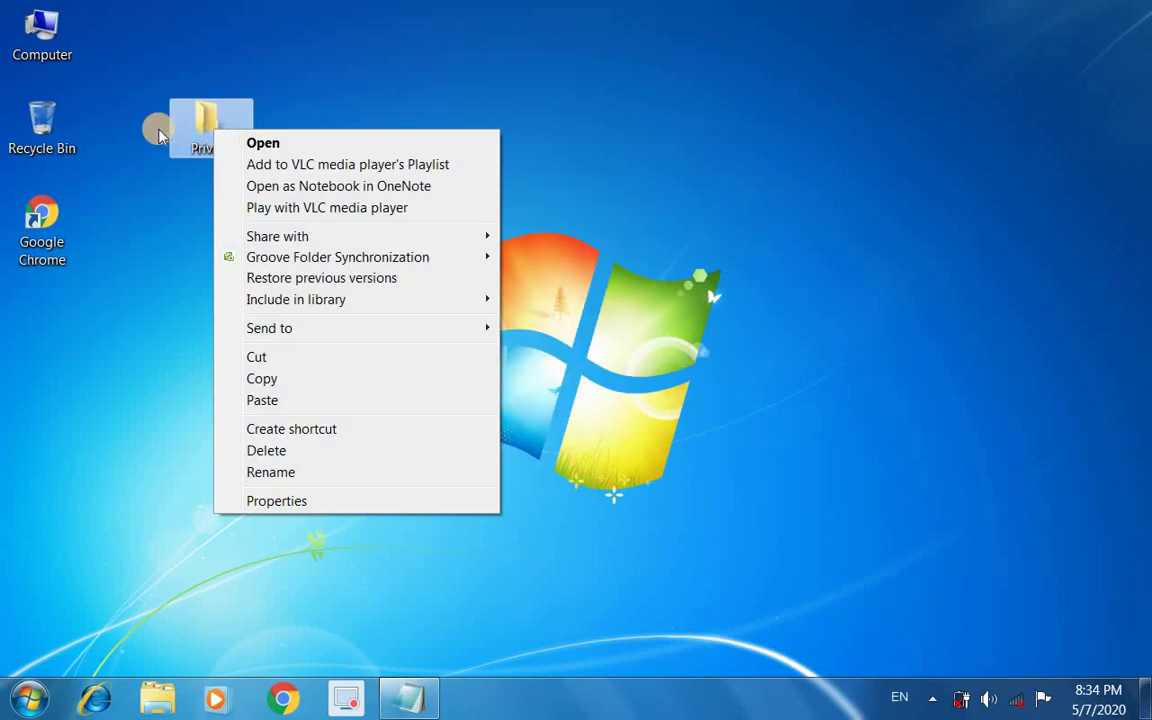
click(277, 501)
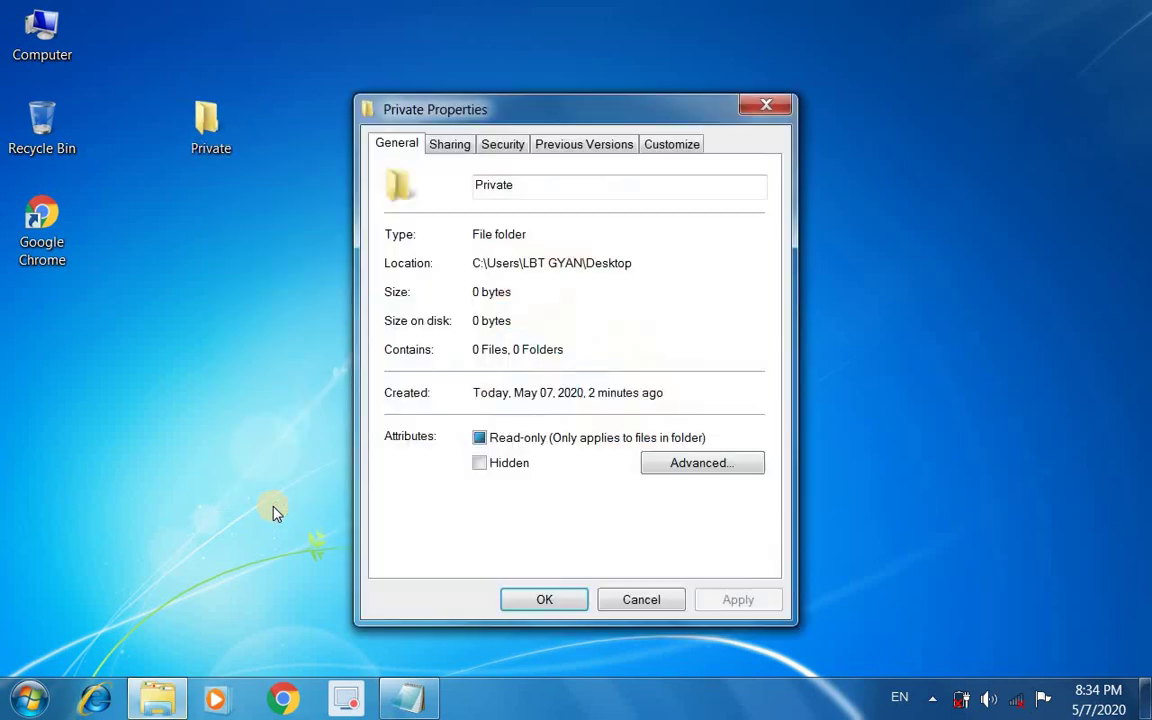
drag(425, 113, 369, 97)
click(419, 124)
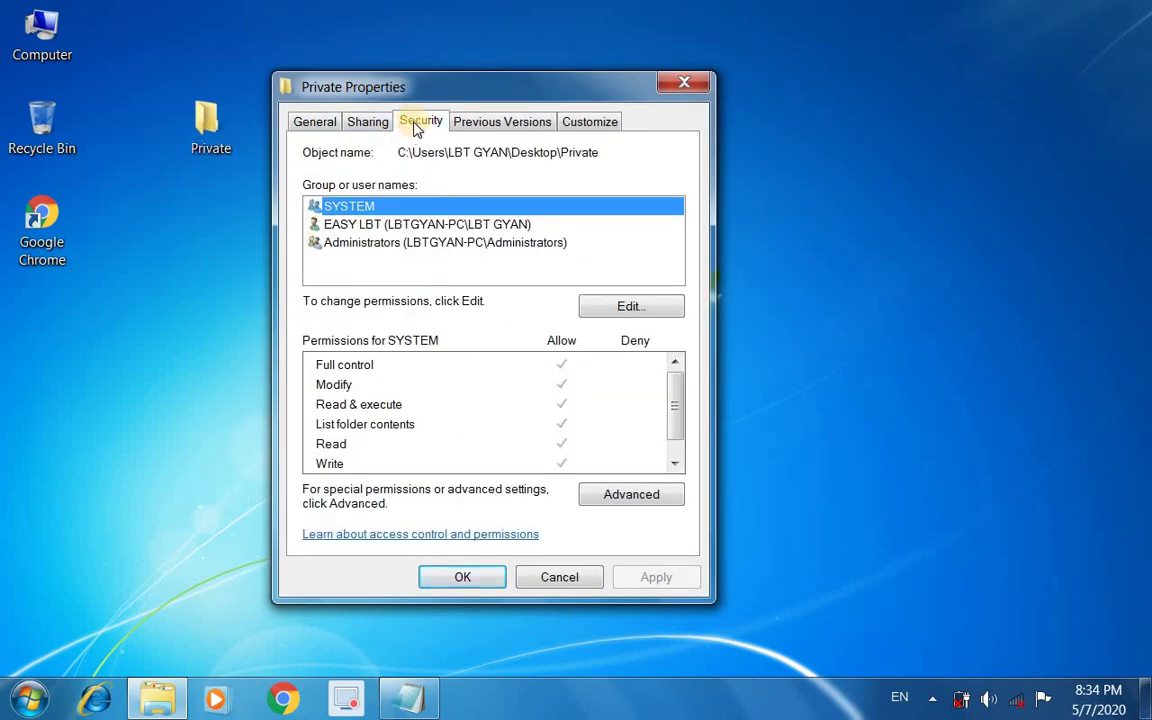
click(360, 243)
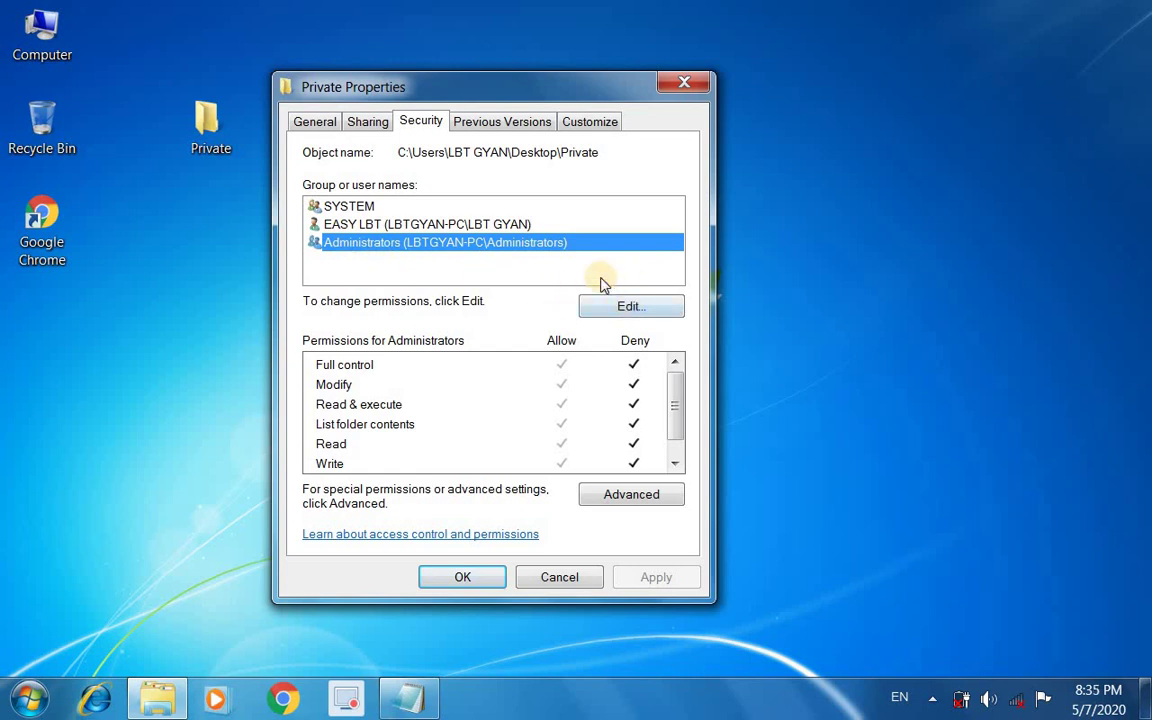
click(630, 307)
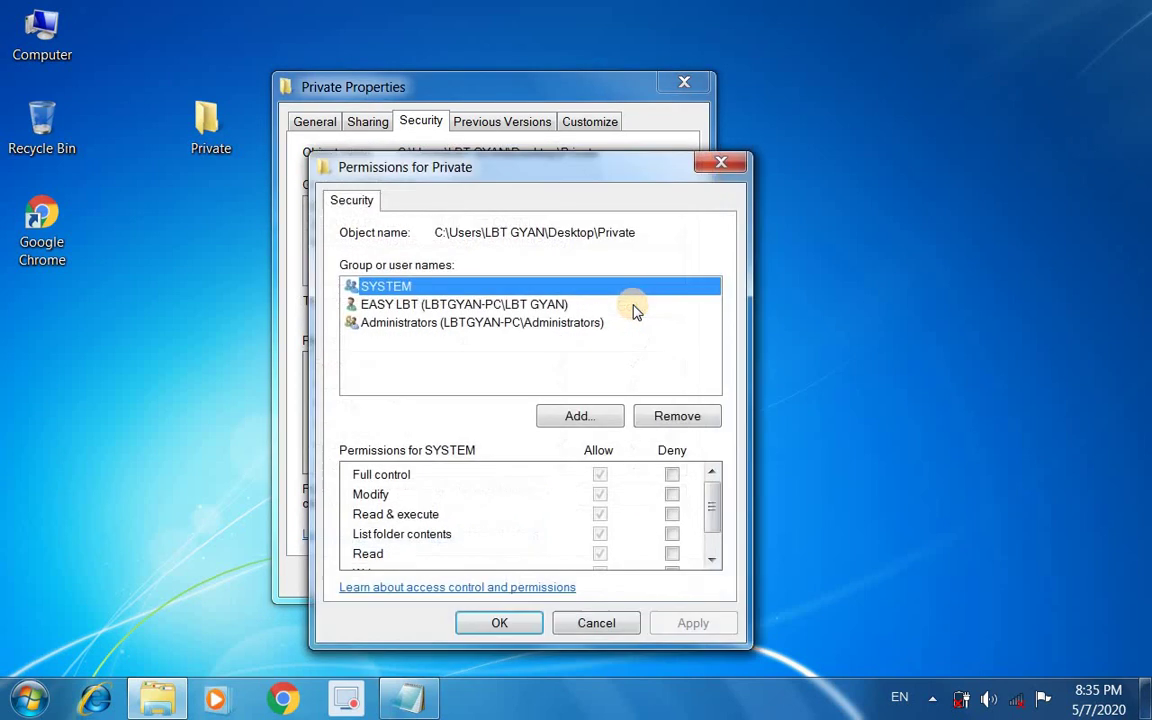
drag(496, 180, 905, 120)
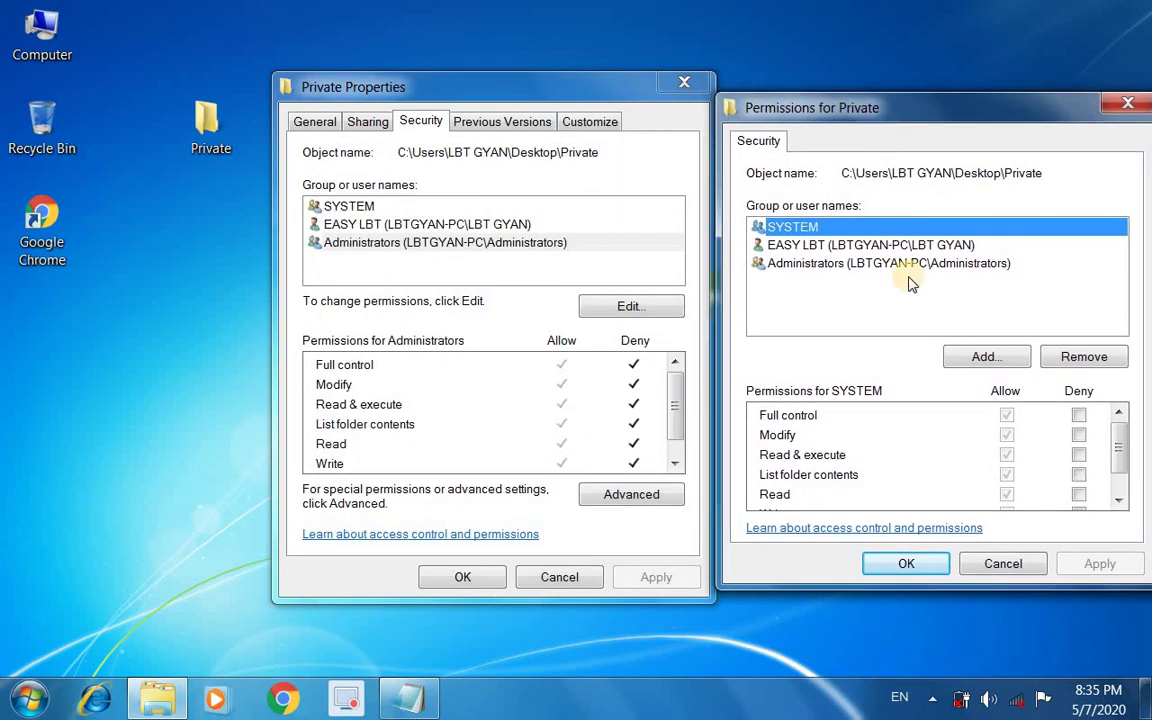
Step: Clear every Deny permission for Administrators on the Private folder, apply the change, close both dialogs and refresh the desktop
click(795, 266)
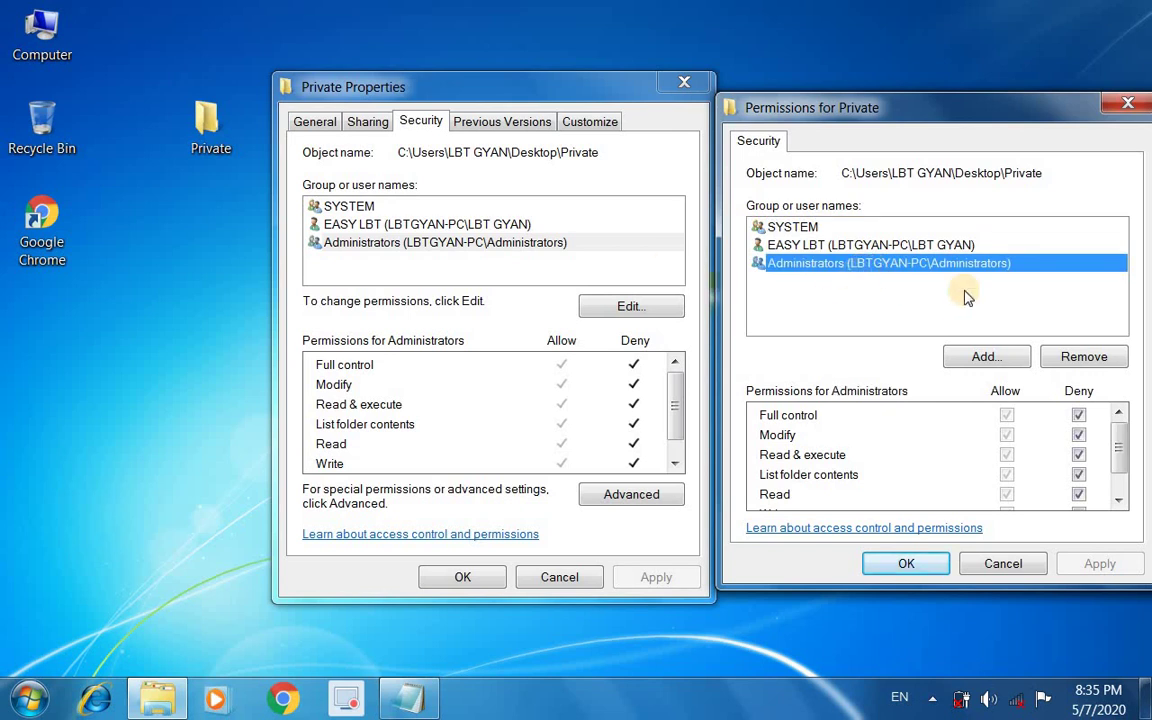
click(1079, 415)
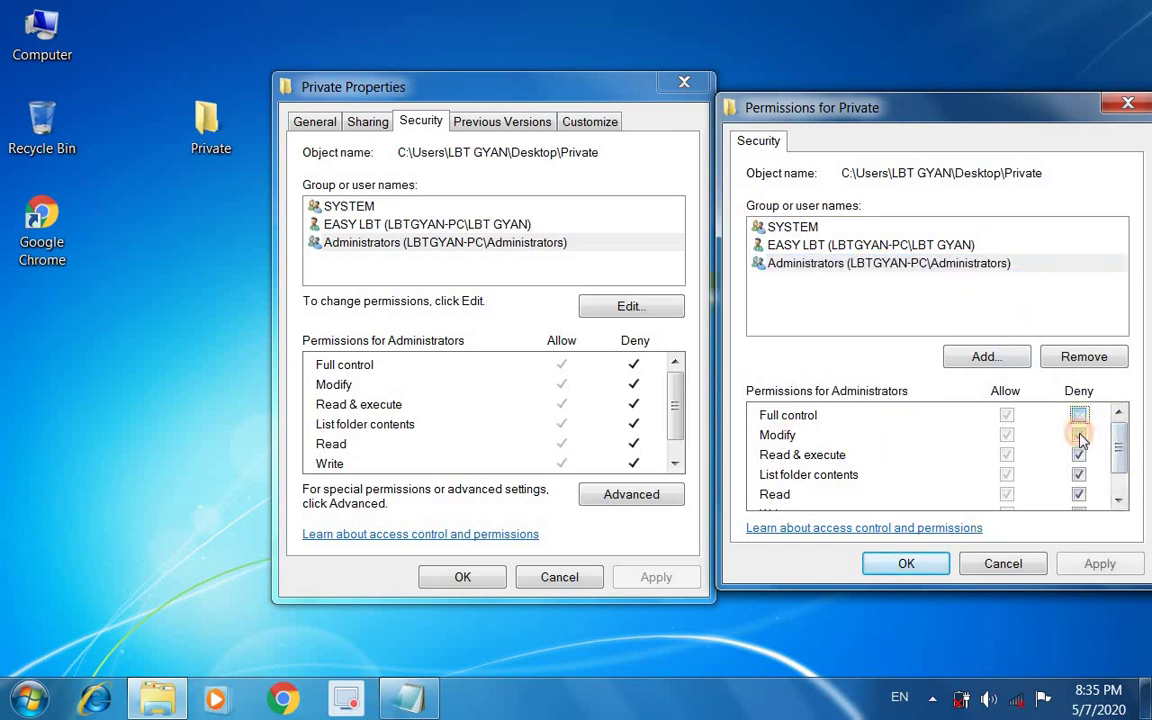
click(1079, 435)
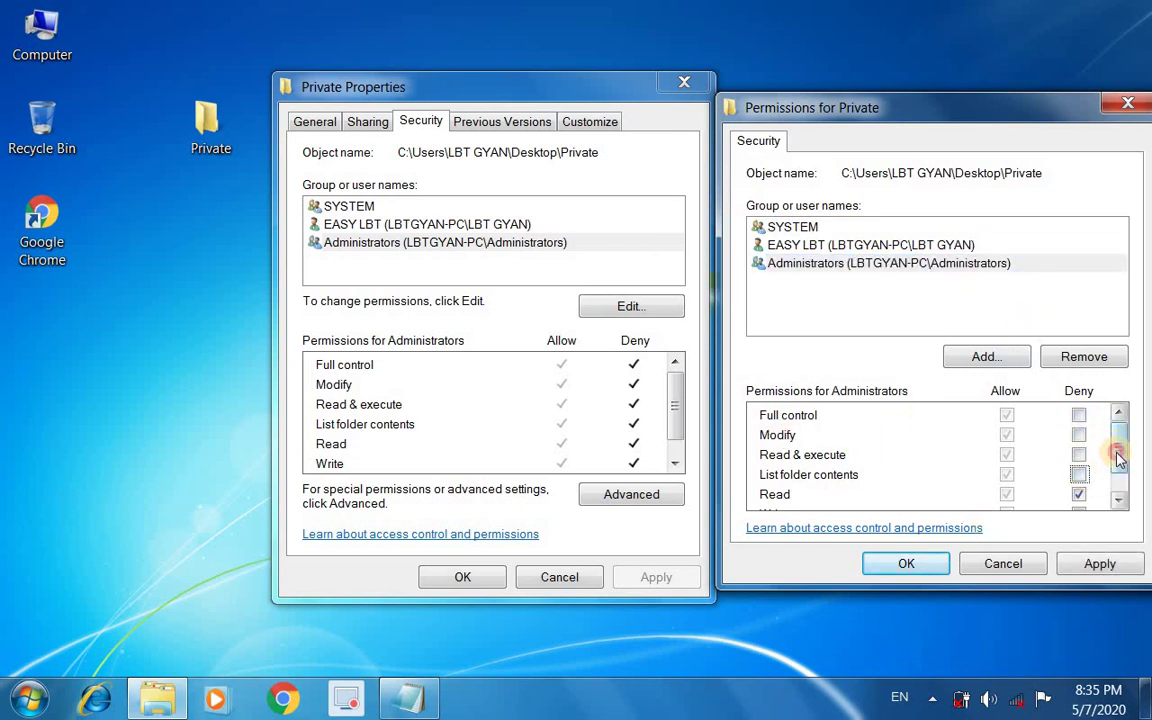
scroll(1080, 460, down, 1)
click(1081, 459)
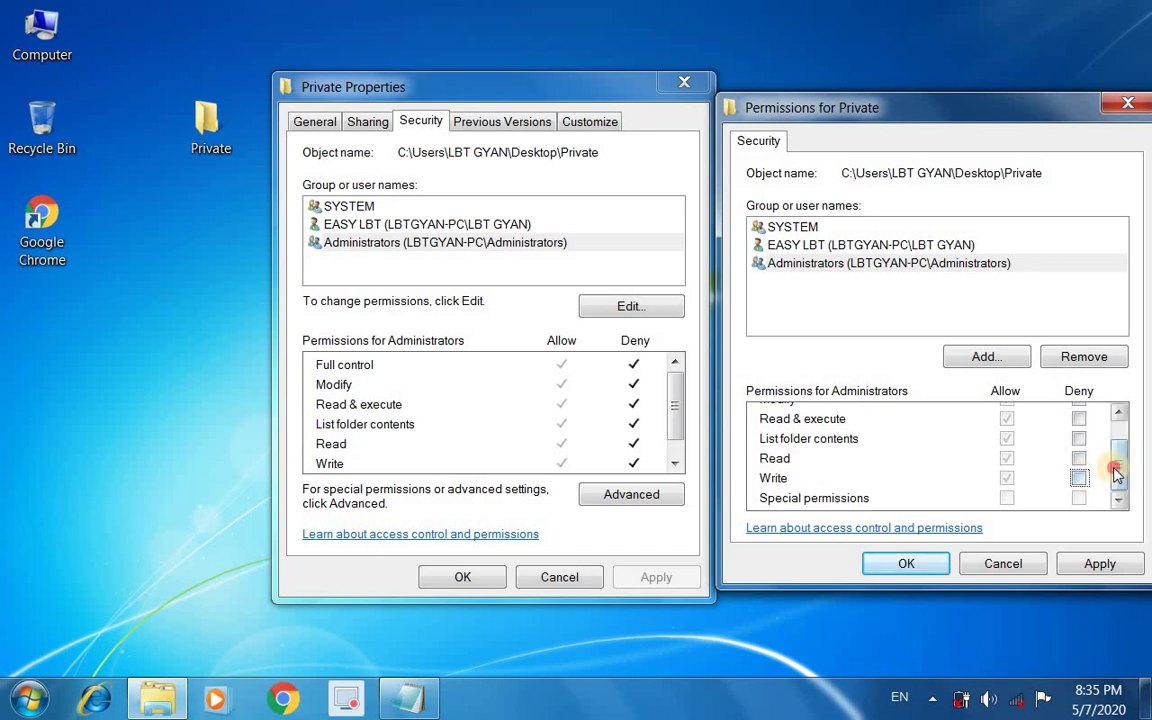
click(1097, 566)
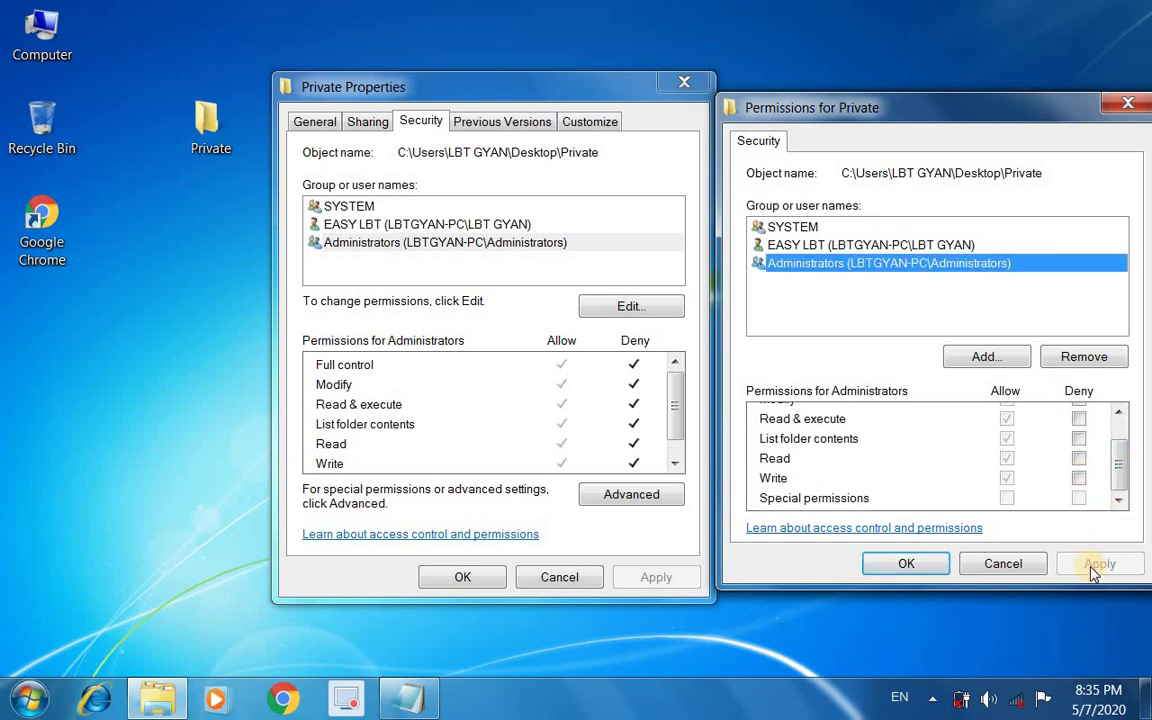
click(903, 564)
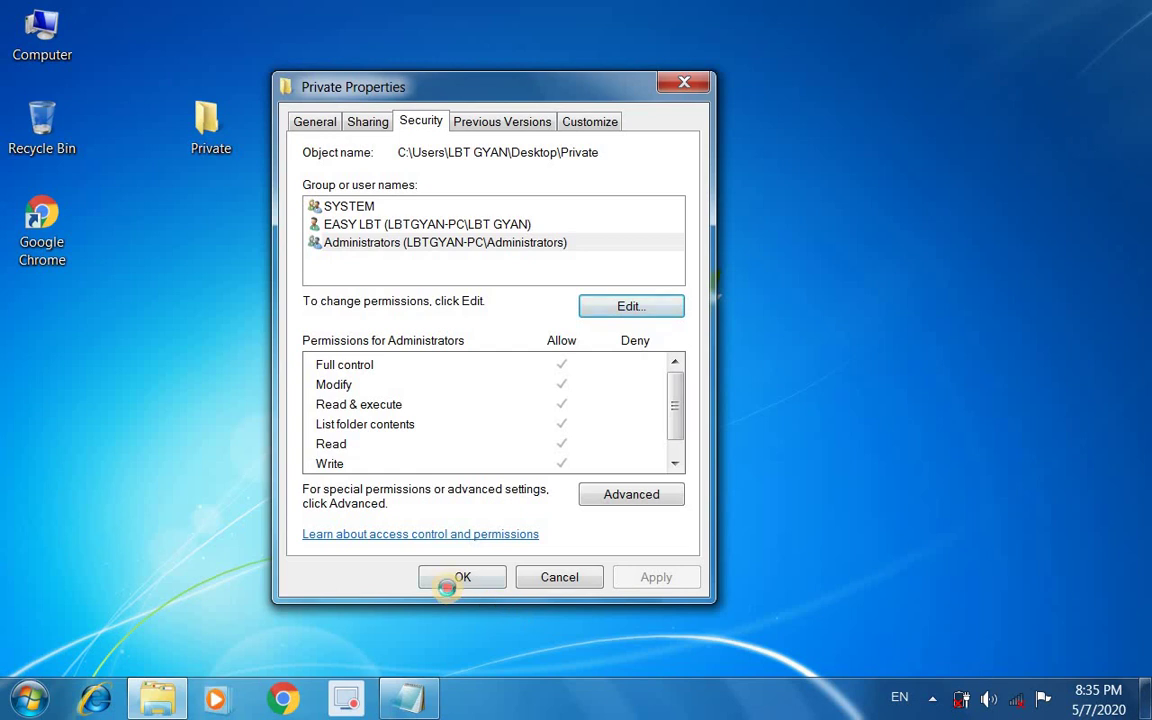
click(447, 580)
right_click(347, 260)
click(386, 319)
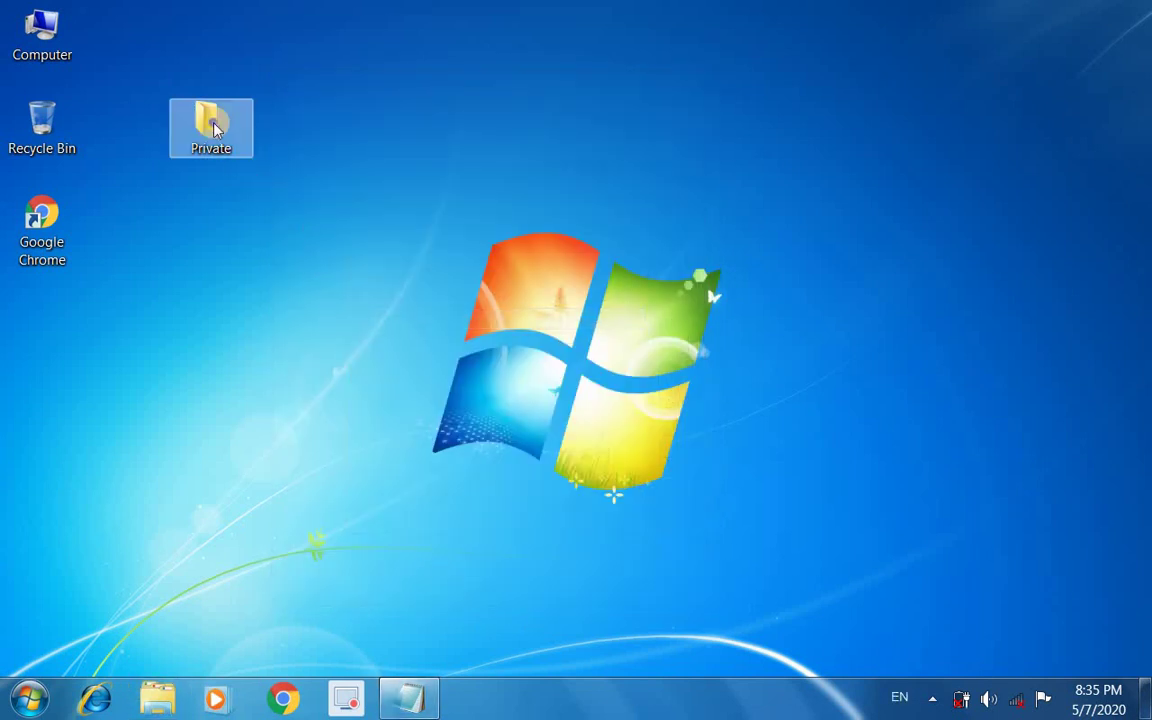
Step: Open the Private folder and view several pictures from its images subfolder, closing each one
right_click(213, 127)
click(249, 134)
click(630, 181)
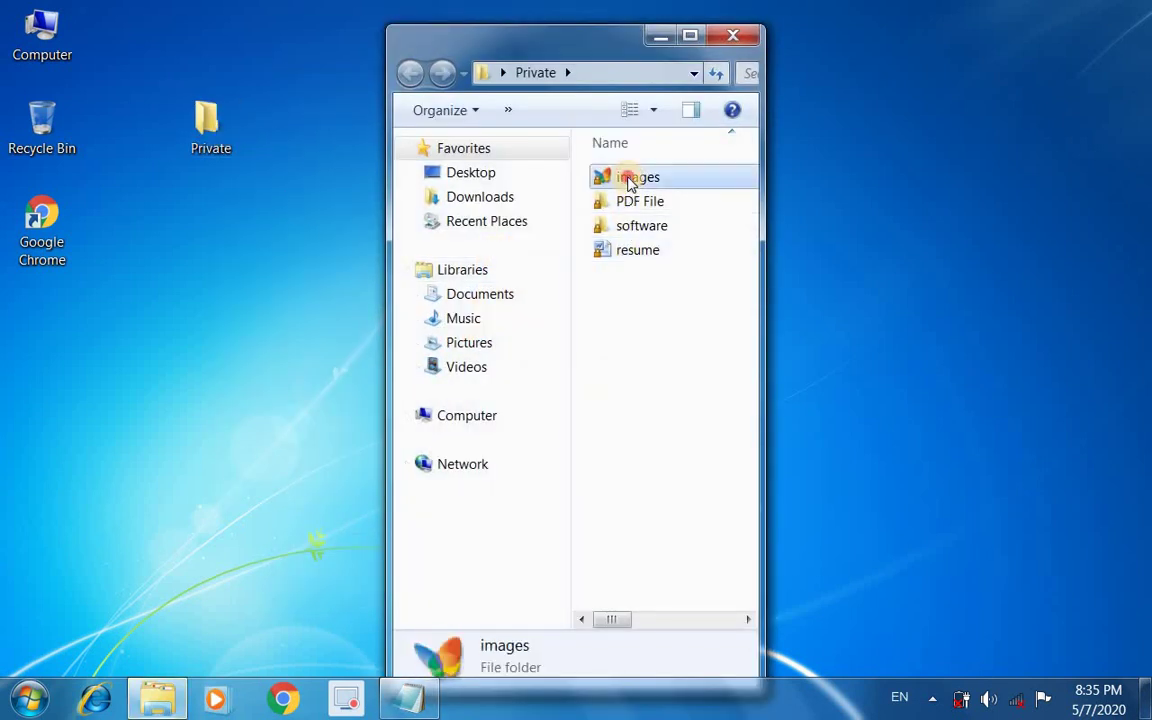
double_click(630, 181)
double_click(628, 199)
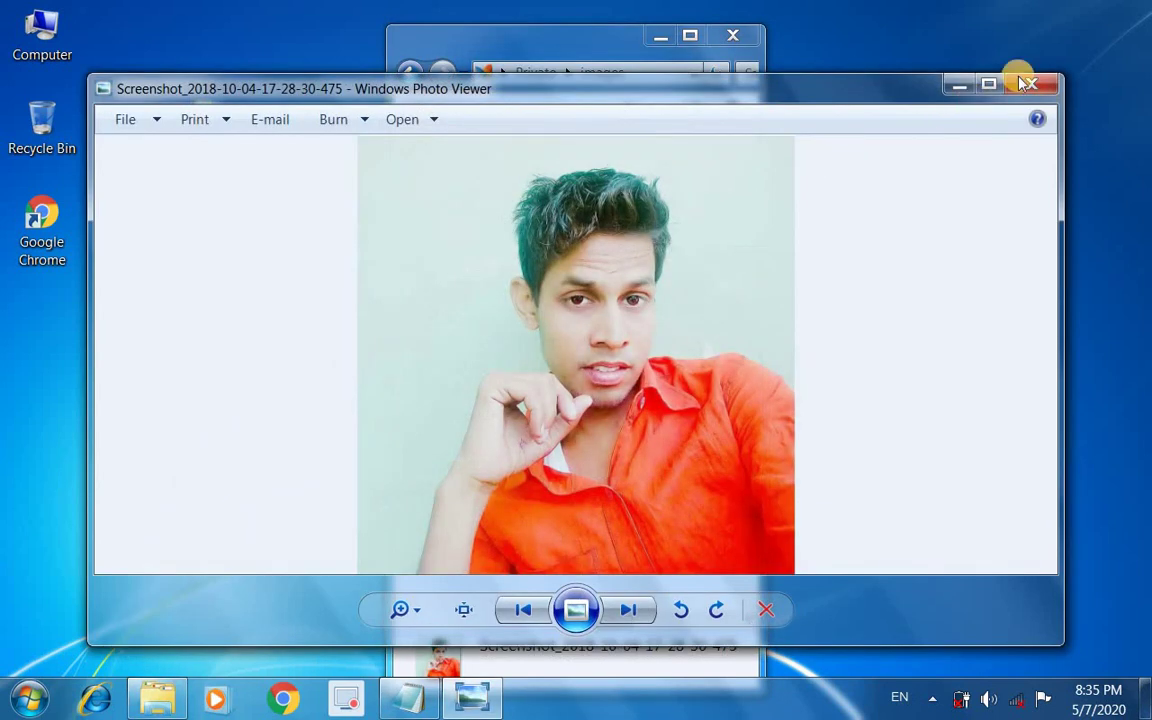
click(1027, 83)
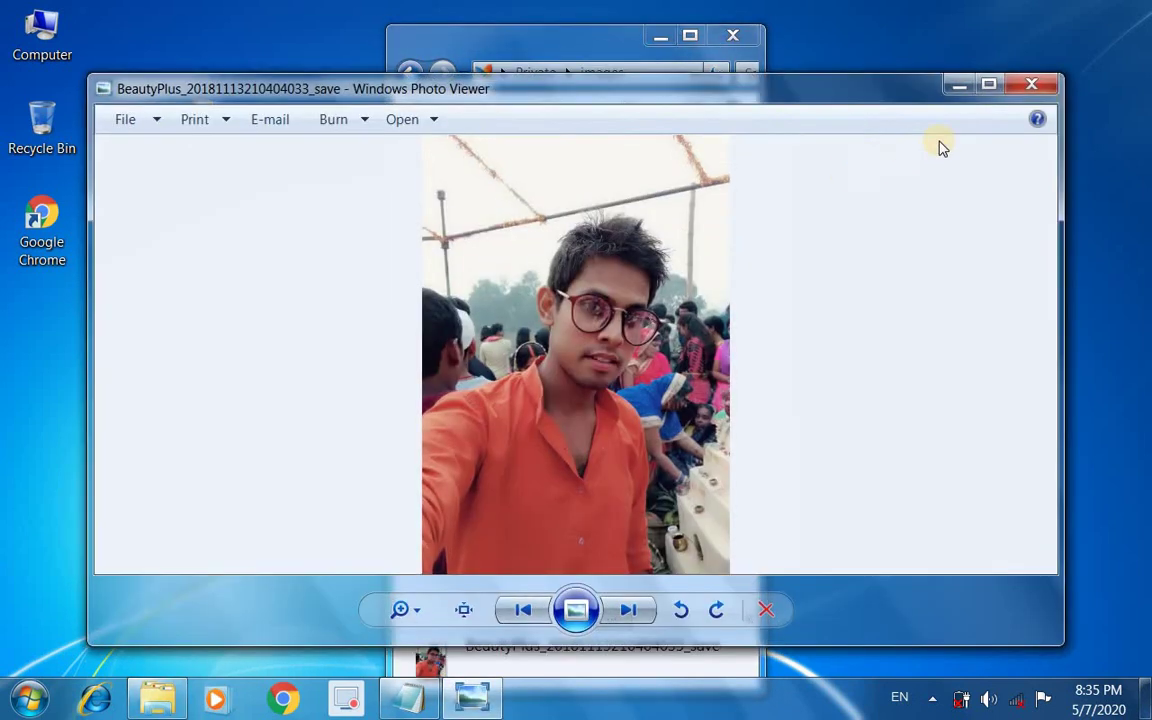
click(1031, 85)
double_click(645, 260)
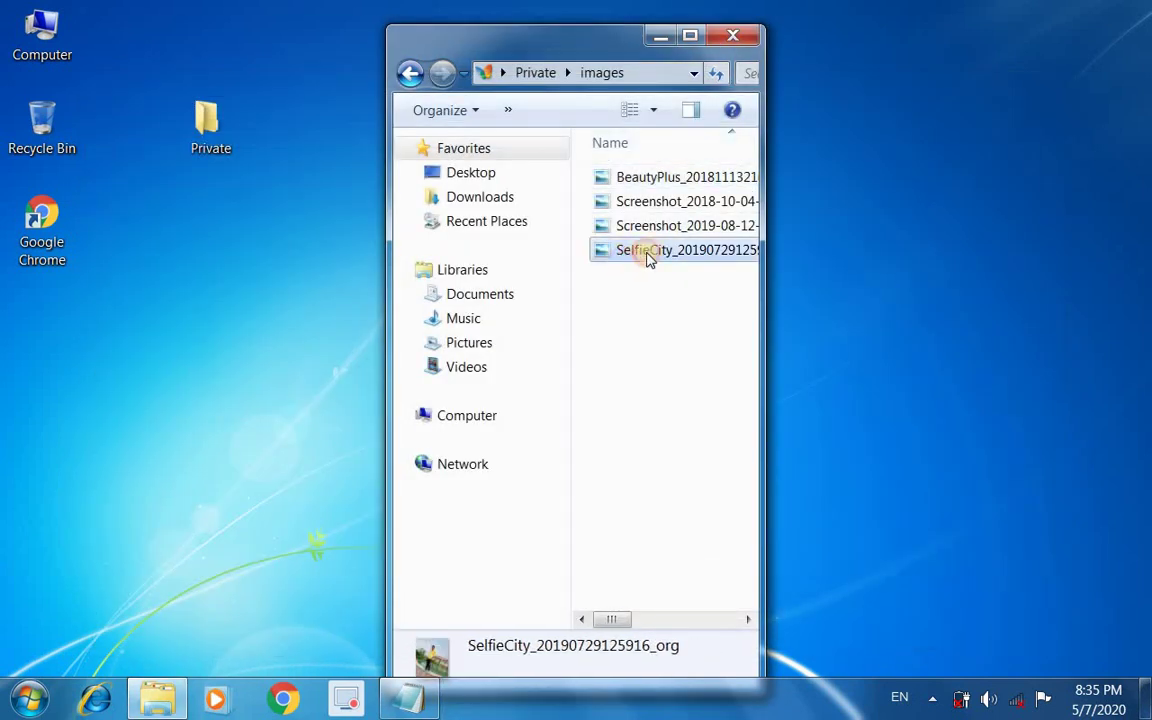
click(1031, 85)
Step: Return to the Private folder, look into its software subfolder and close the window
click(408, 75)
click(642, 226)
double_click(642, 226)
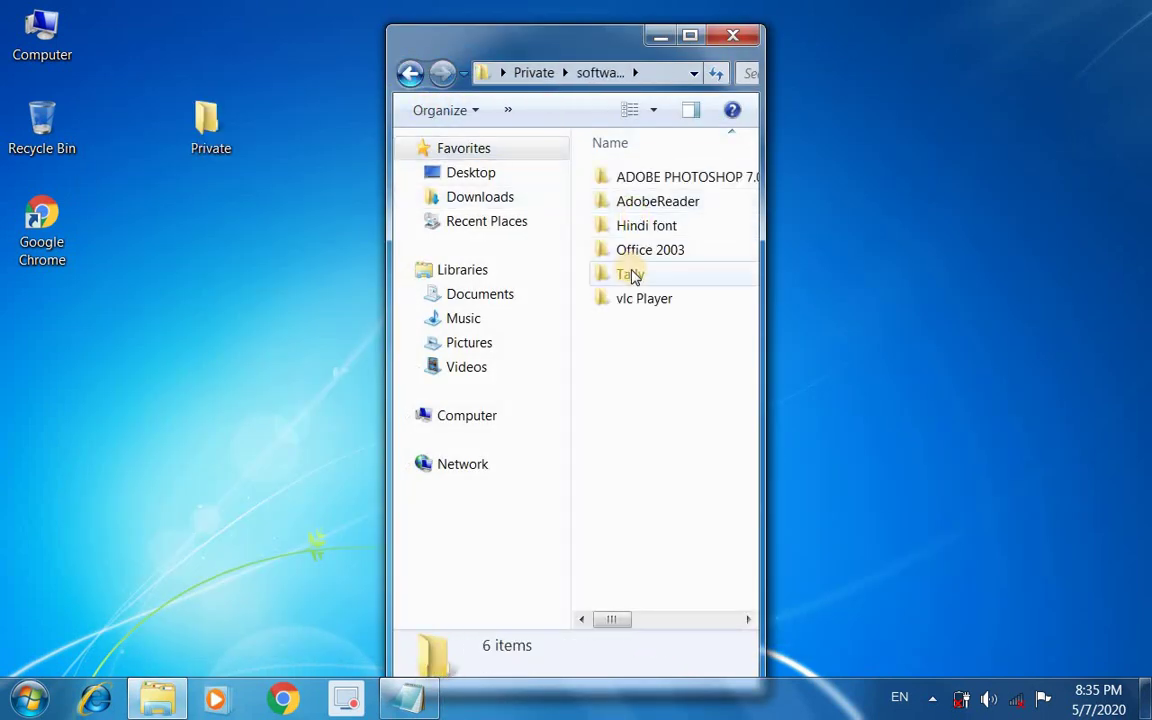
click(633, 275)
click(735, 38)
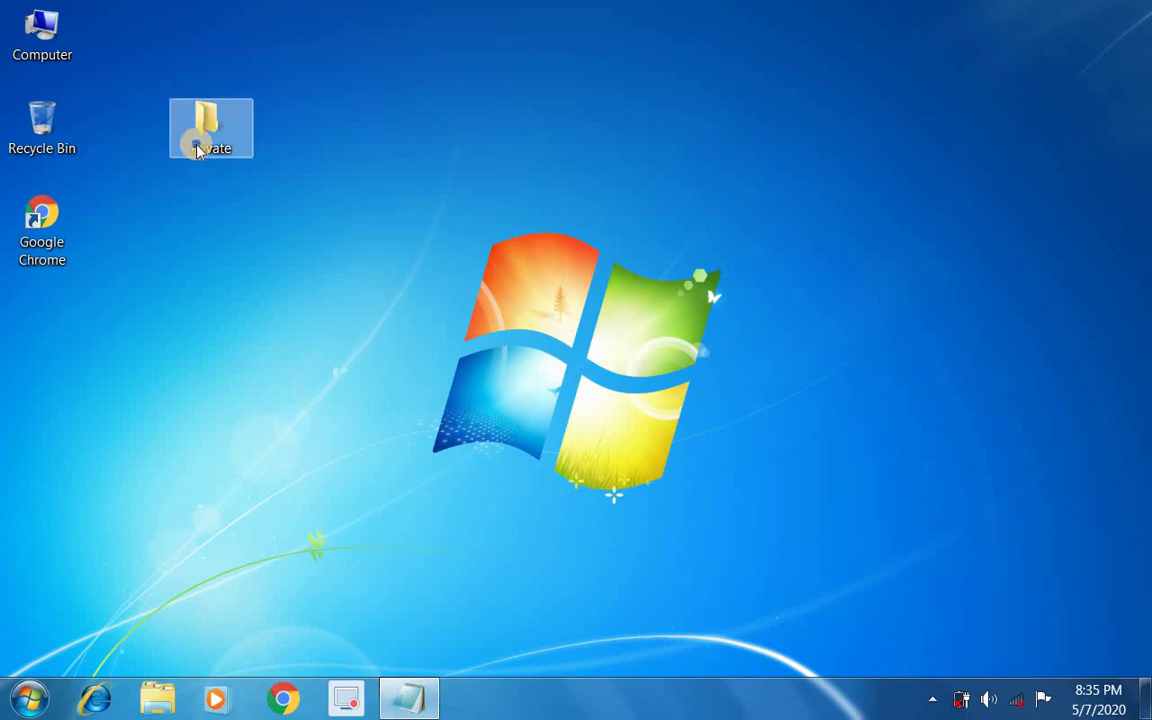
Step: Delete the Private folder to the Recycle Bin and refresh the desktop twice
right_click(198, 146)
click(247, 466)
click(630, 425)
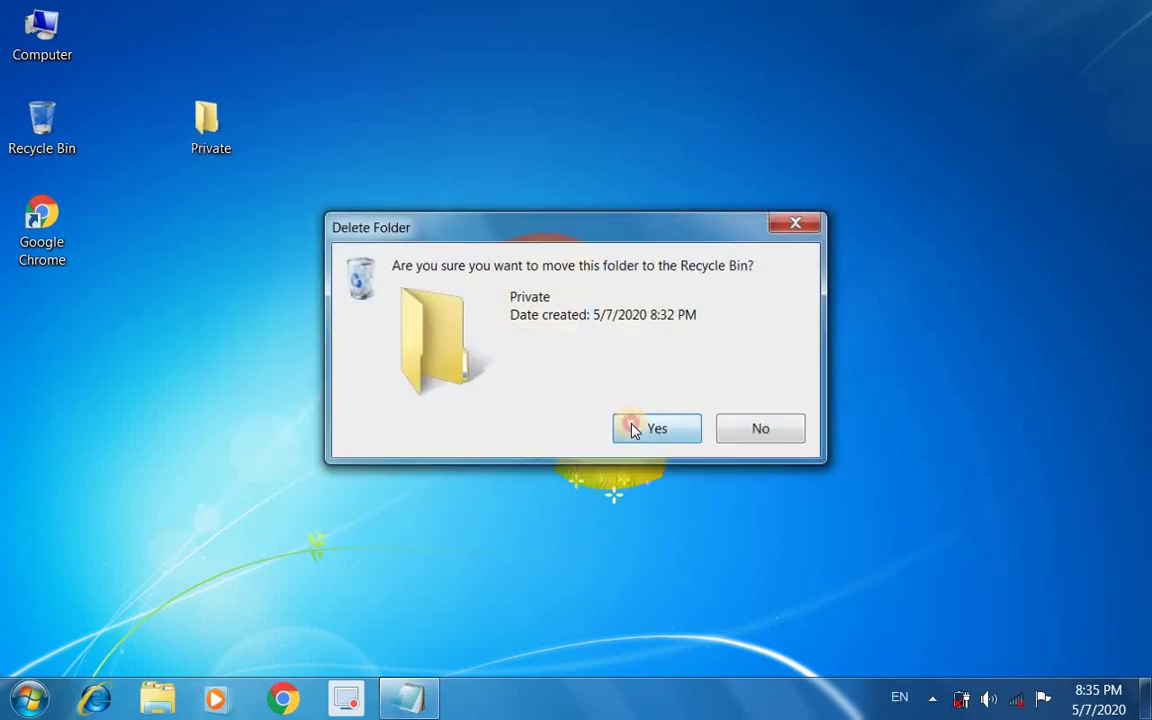
right_click(336, 266)
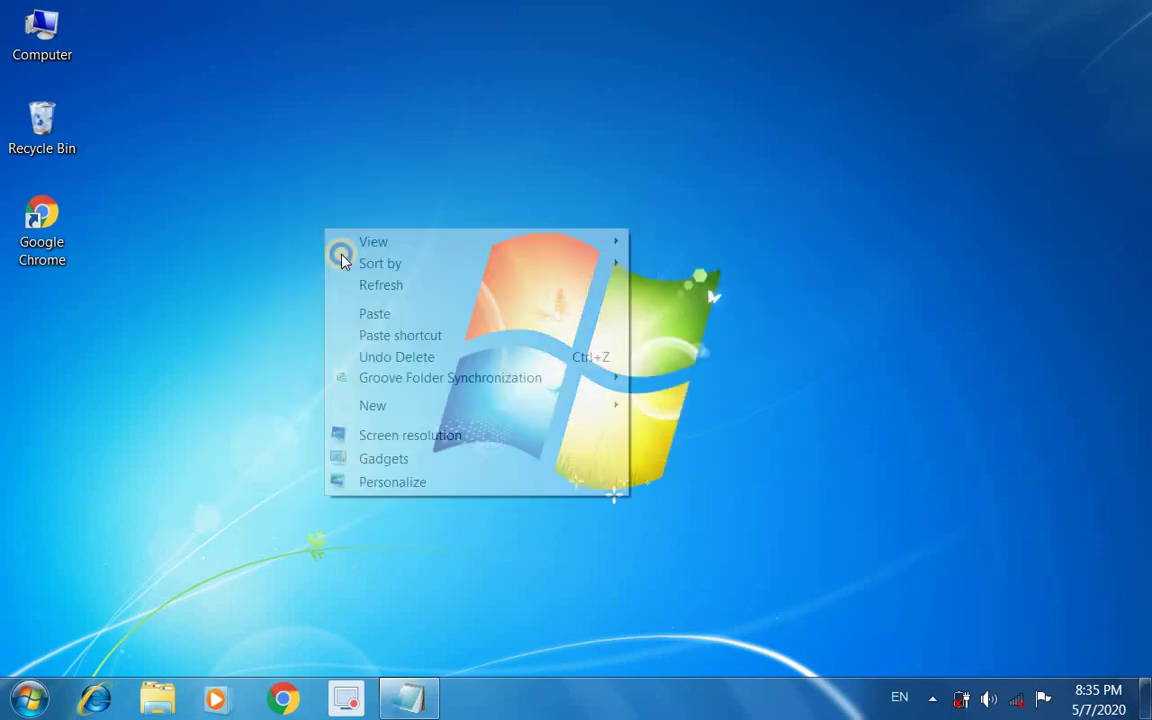
click(362, 283)
right_click(336, 201)
click(378, 258)
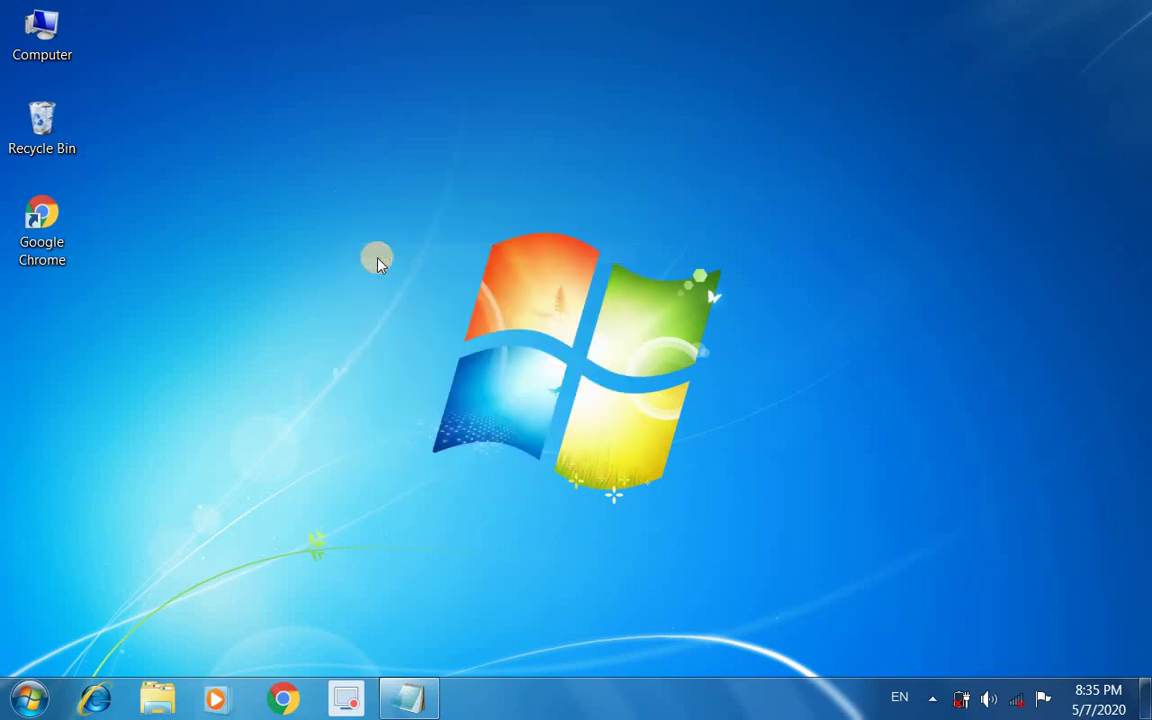